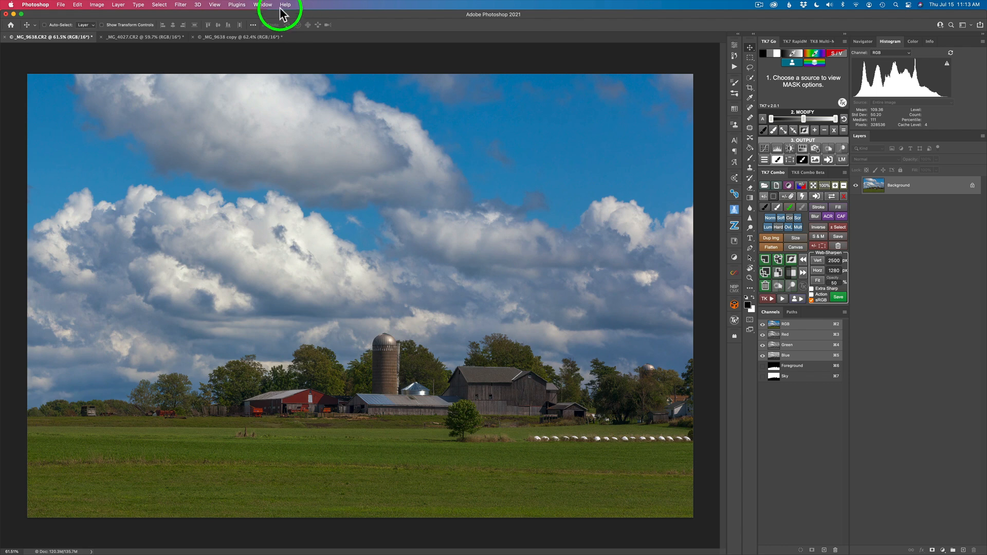
Open the TK7 Cx extension panel to view its layout, and close it.
click(263, 5)
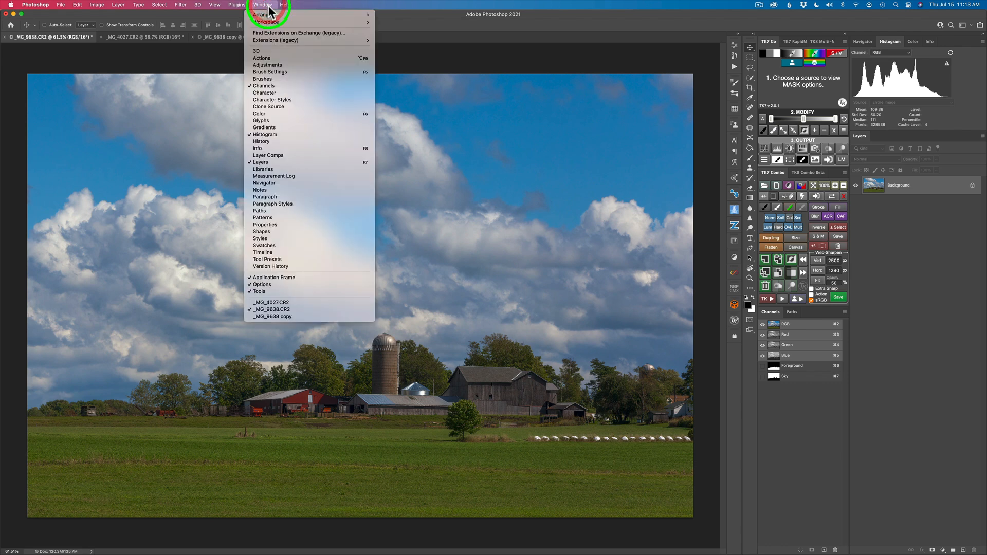
mouse_move(286, 40)
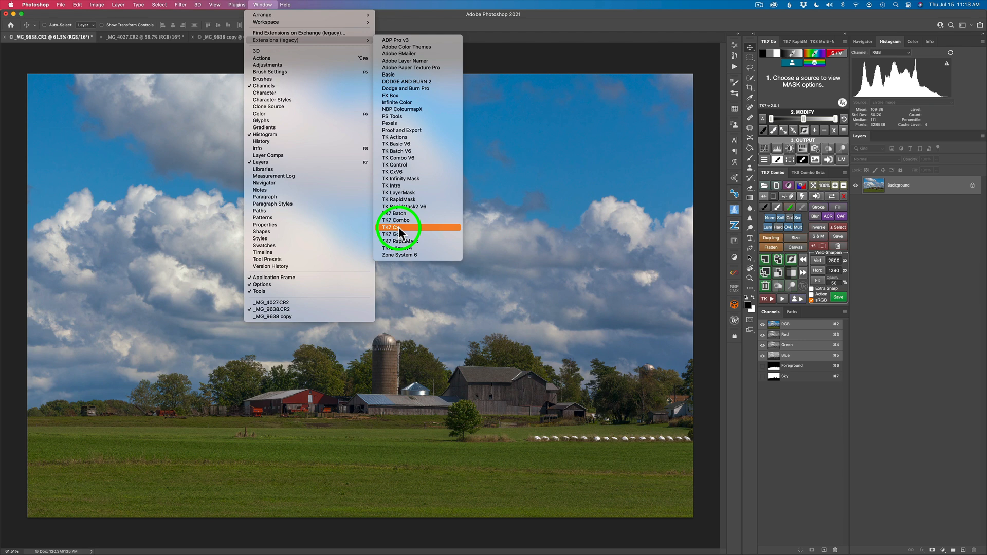
click(399, 228)
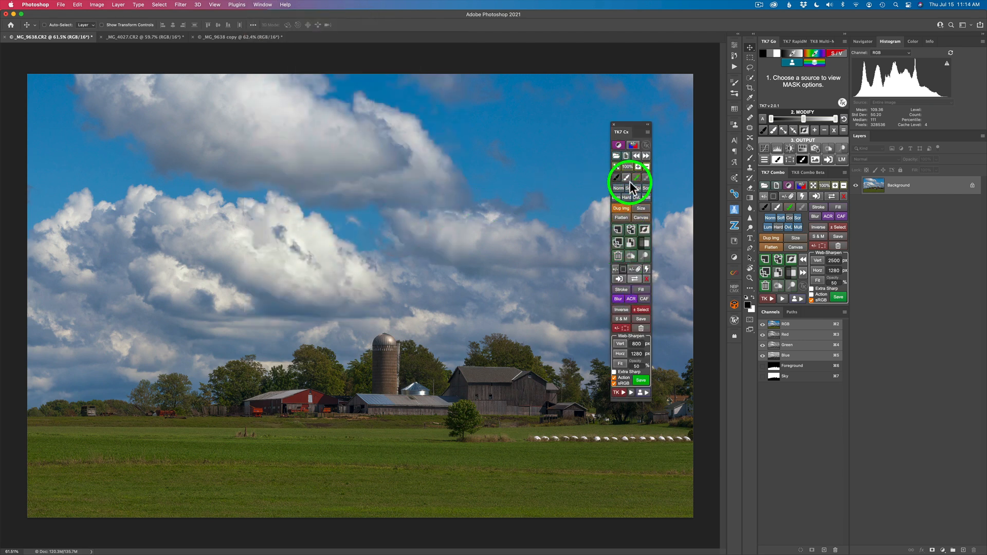
click(613, 123)
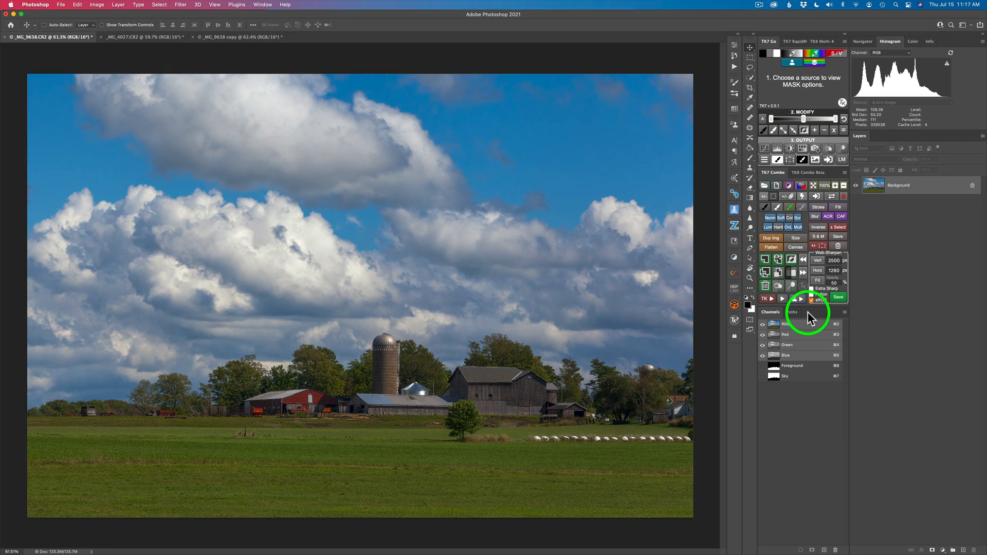
Run the Darks TP action from the TK7 Combo actions with a Gaussian Blur radius of 20 pixels.
click(770, 299)
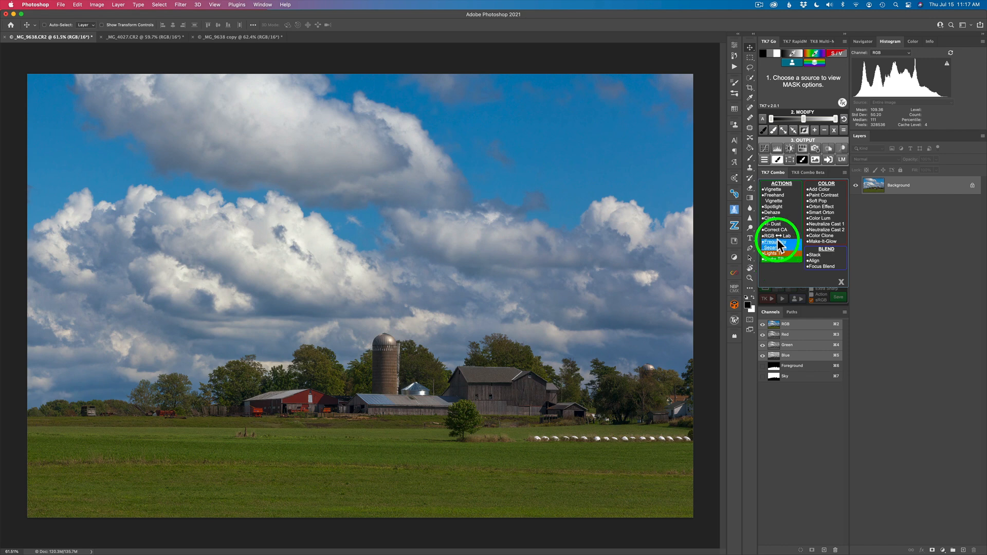
right_click(772, 216)
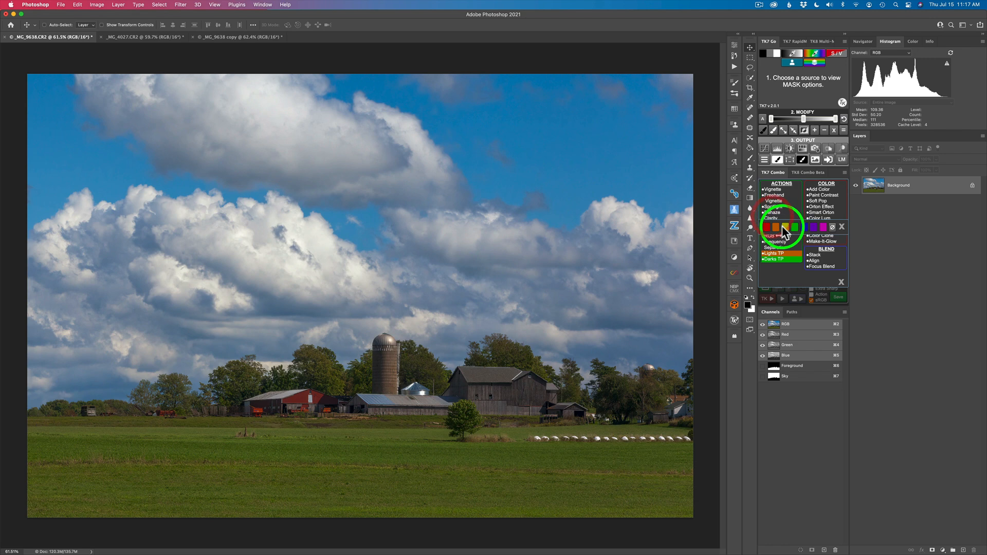
click(842, 227)
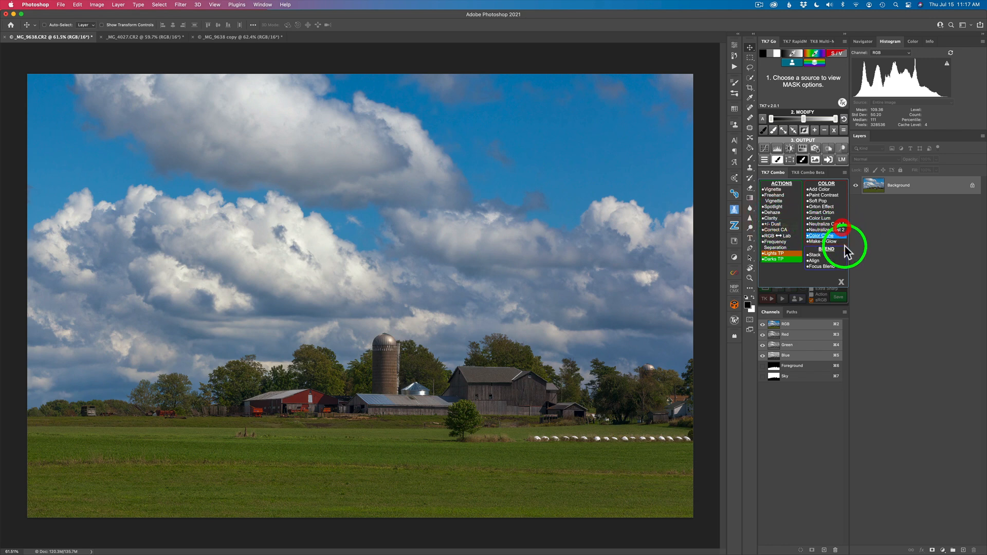
click(773, 260)
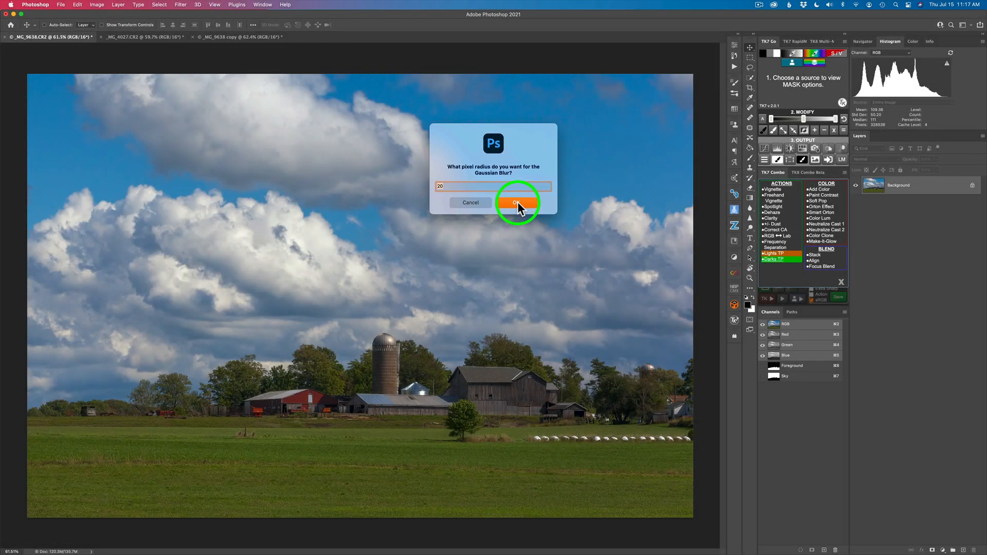
click(517, 201)
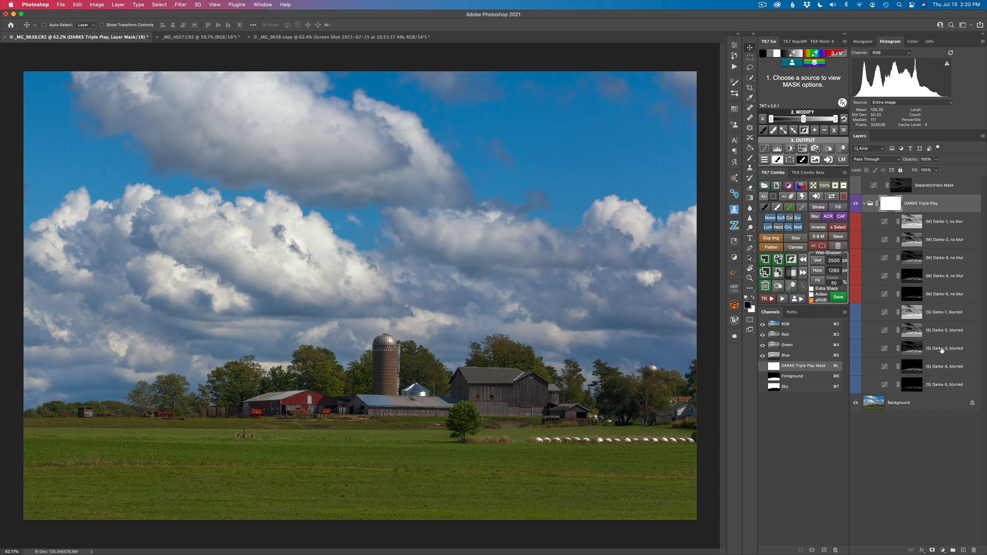
Inspect the masks of the five "(M) Darks, no blur" layers one after another, from Darks-1 to Darks-5.
click(913, 223)
click(832, 198)
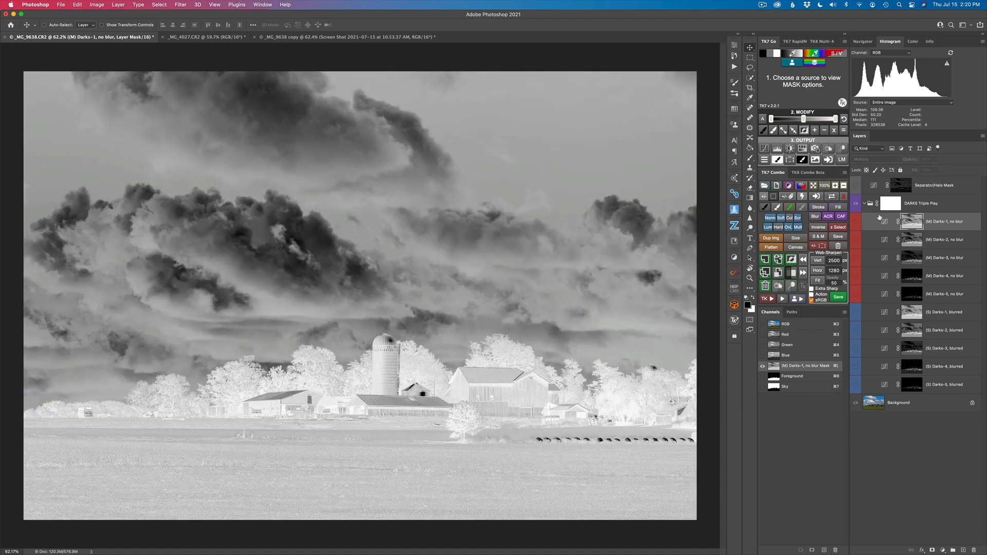
click(915, 240)
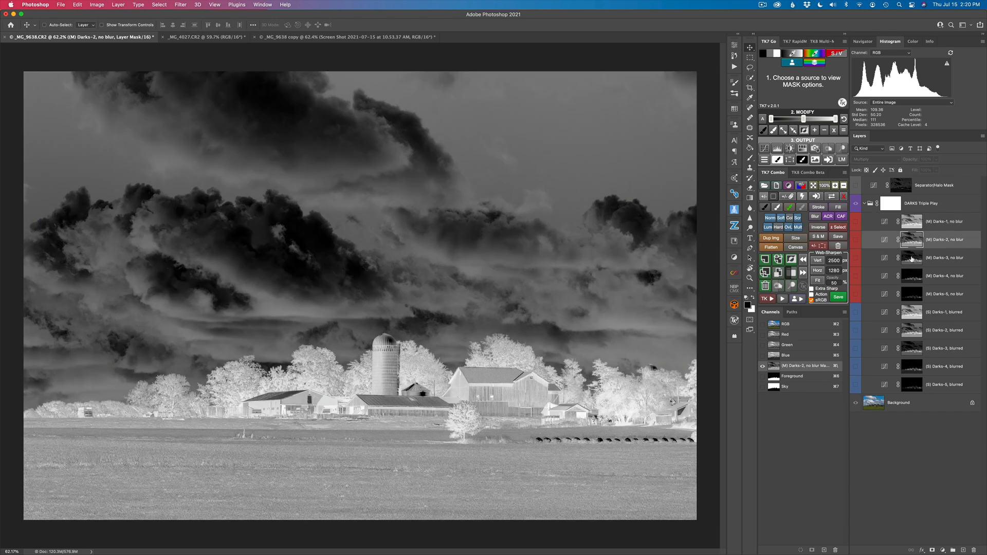
click(912, 260)
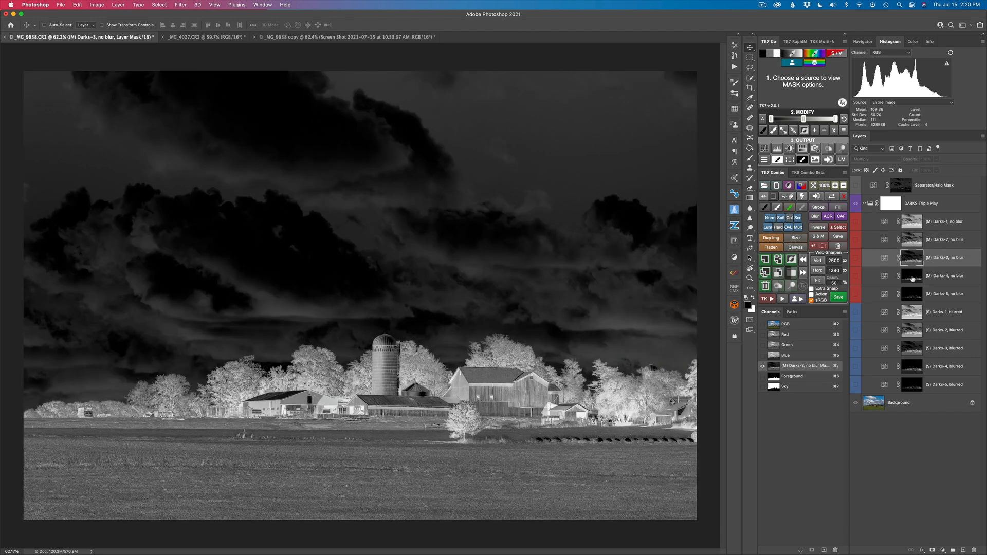
alt+click(913, 276)
alt+click(910, 295)
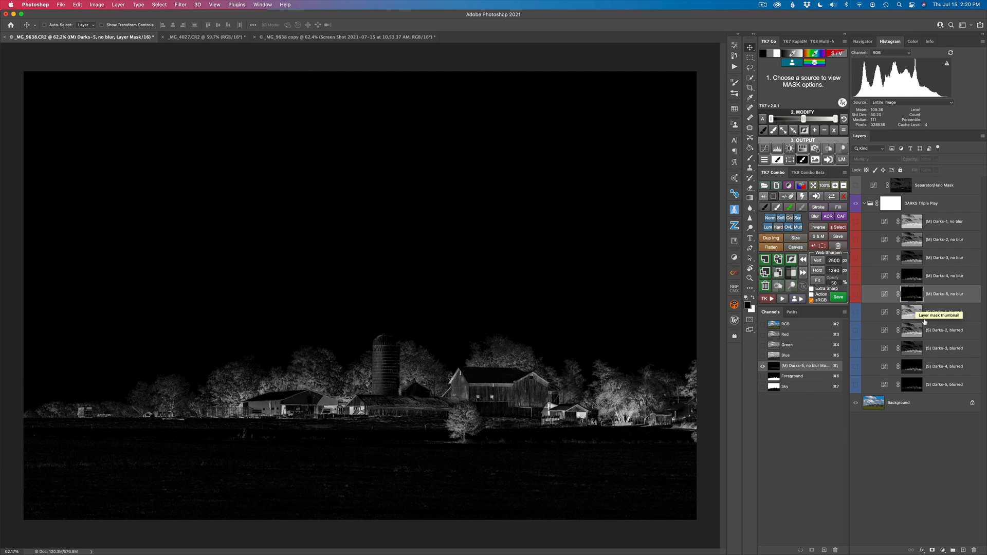
Inspect the masks of the five "(S) Darks, blurred" layers from Darks-1 to Darks-5, and return to the color image.
alt+click(915, 313)
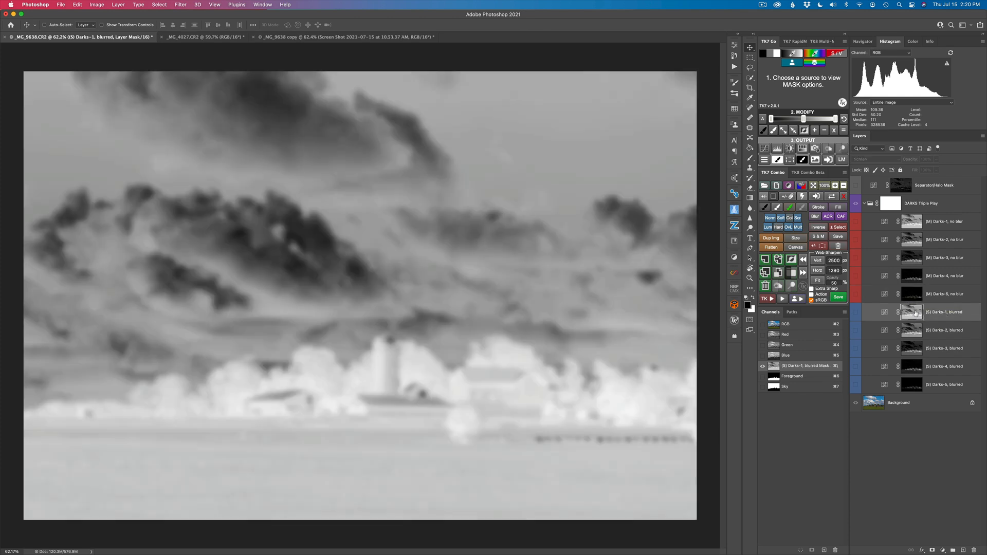
alt+click(913, 332)
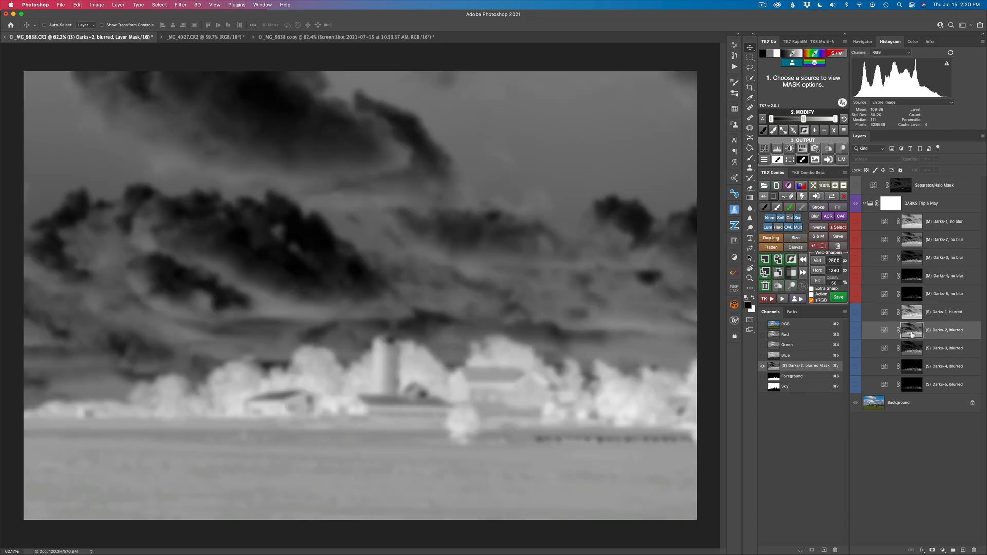
alt+click(917, 350)
alt+click(917, 367)
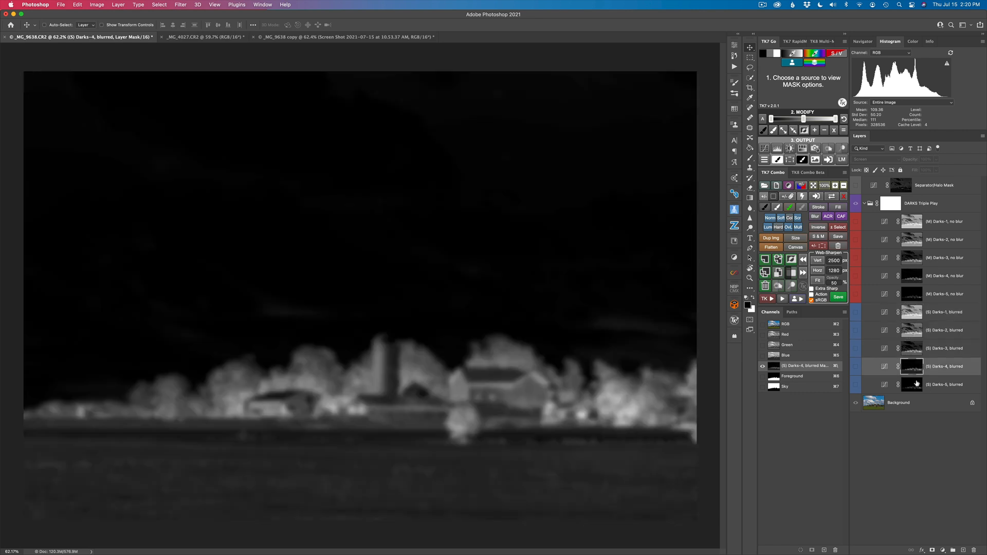
alt+click(917, 384)
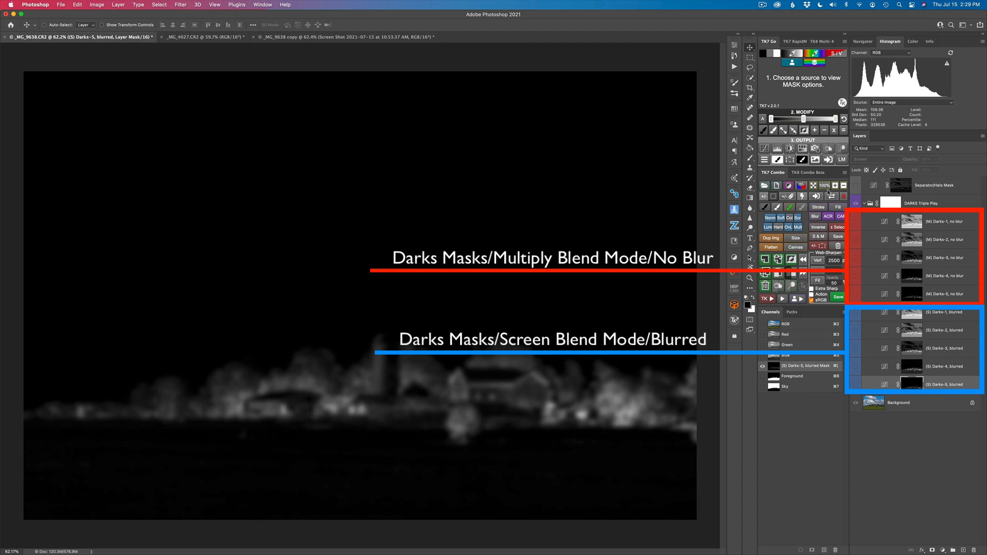
click(886, 385)
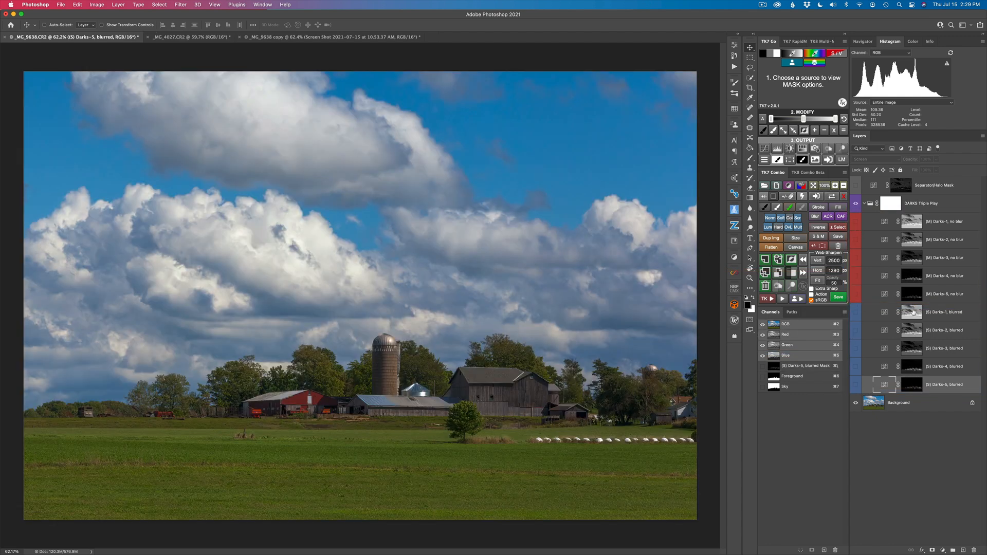
Make the (M) Darks-4, no blur and (S) Darks-4, blurred layers visible, and select the blurred one.
click(875, 314)
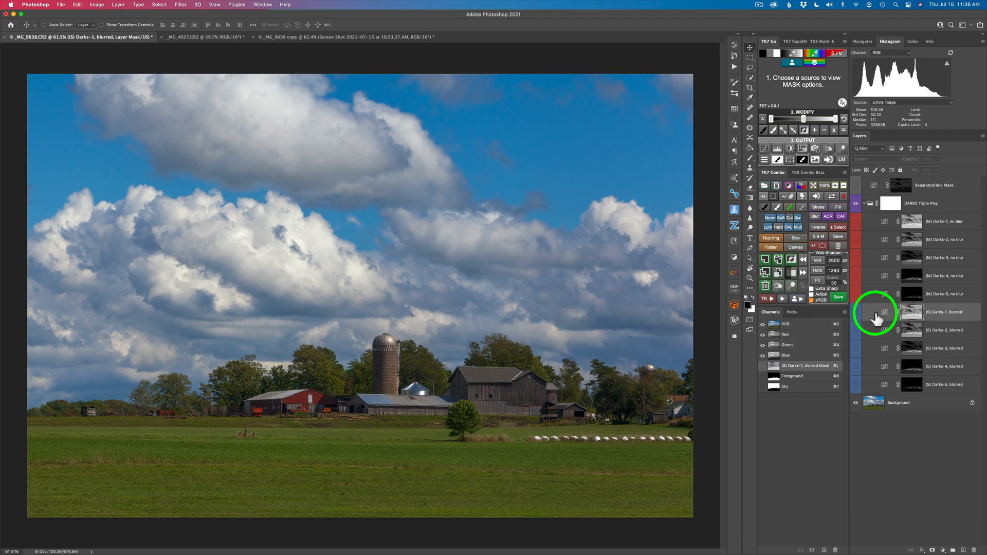
click(855, 276)
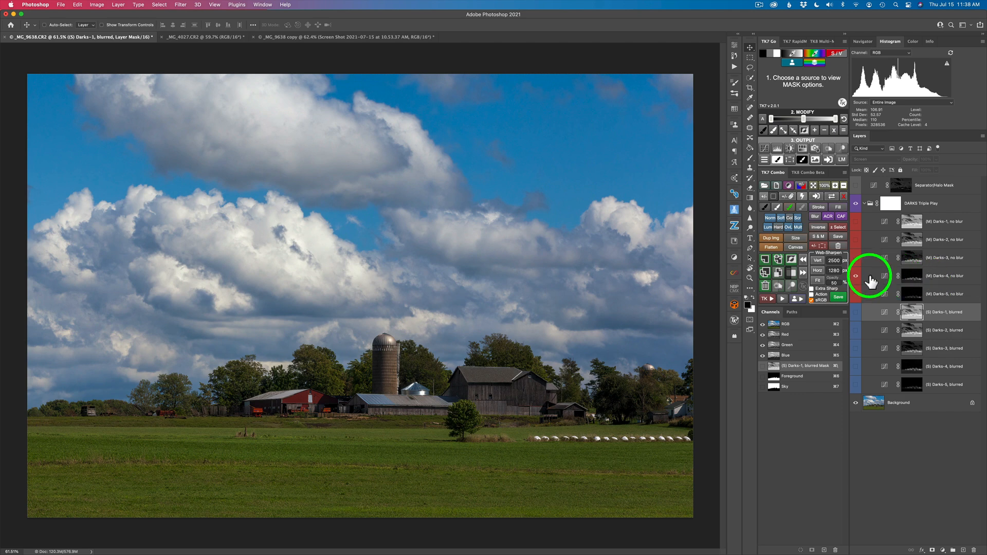
click(856, 368)
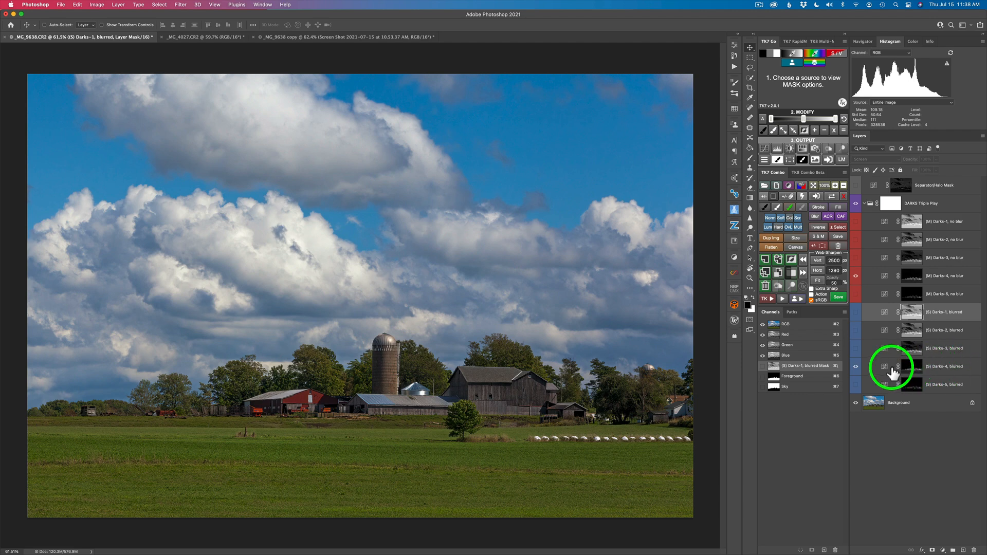
click(876, 369)
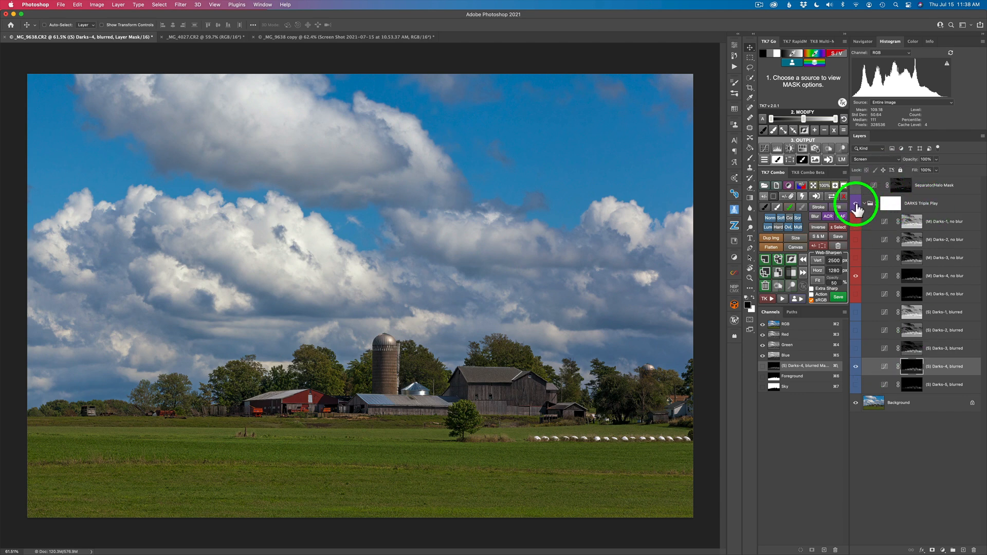
Compare the photo with and without the DARKS Triple Play group, both in full view and close up around the red barn.
click(856, 204)
click(856, 205)
scroll(497, 367, up, 8)
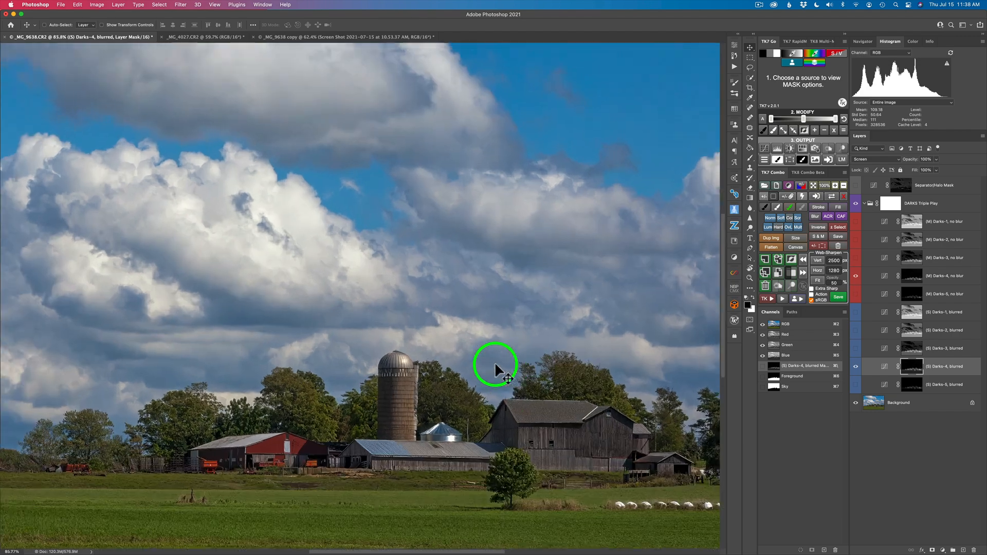
scroll(495, 365, left, 5)
scroll(496, 365, down, 3)
scroll(496, 367, down, 8)
scroll(496, 366, left, 3)
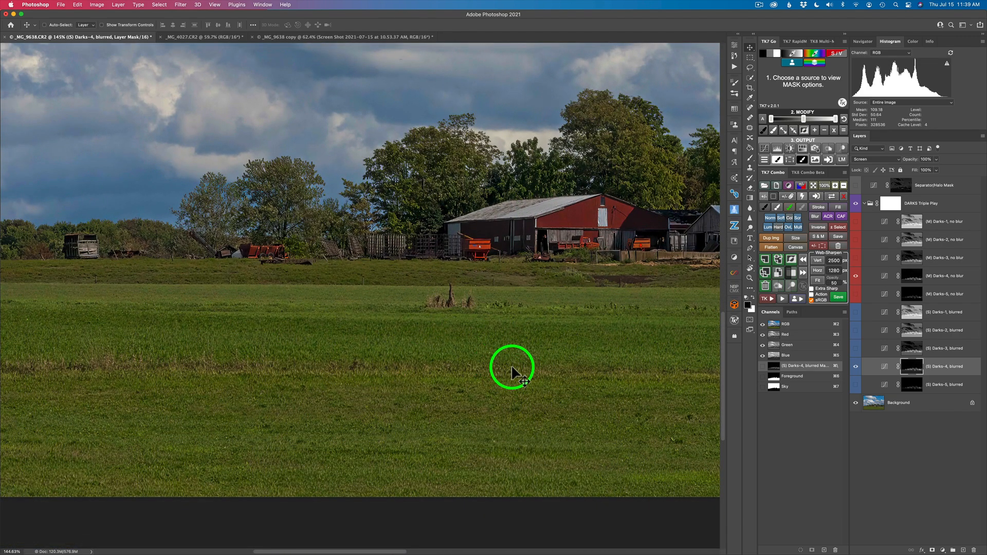
scroll(495, 366, up, 2)
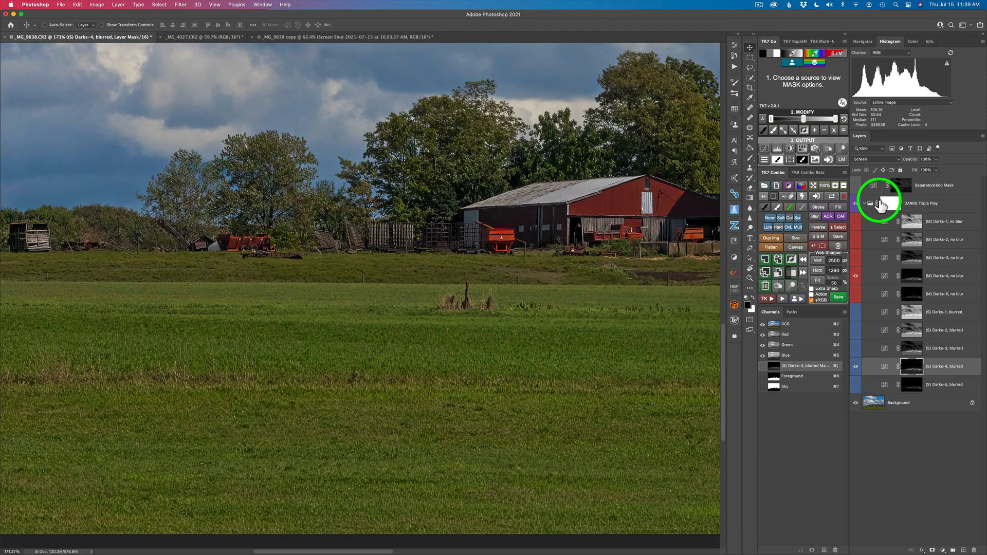
click(856, 204)
click(856, 204)
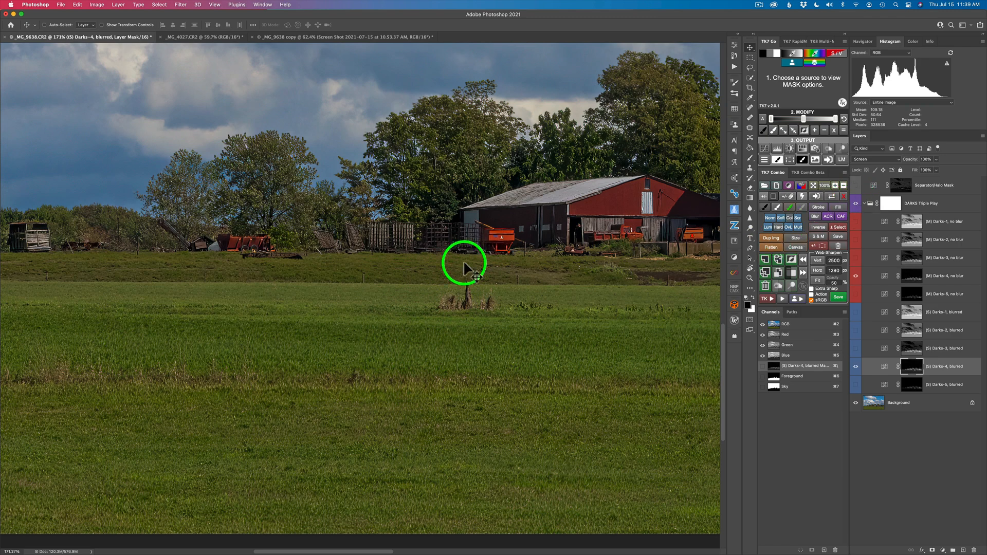
key(super+0)
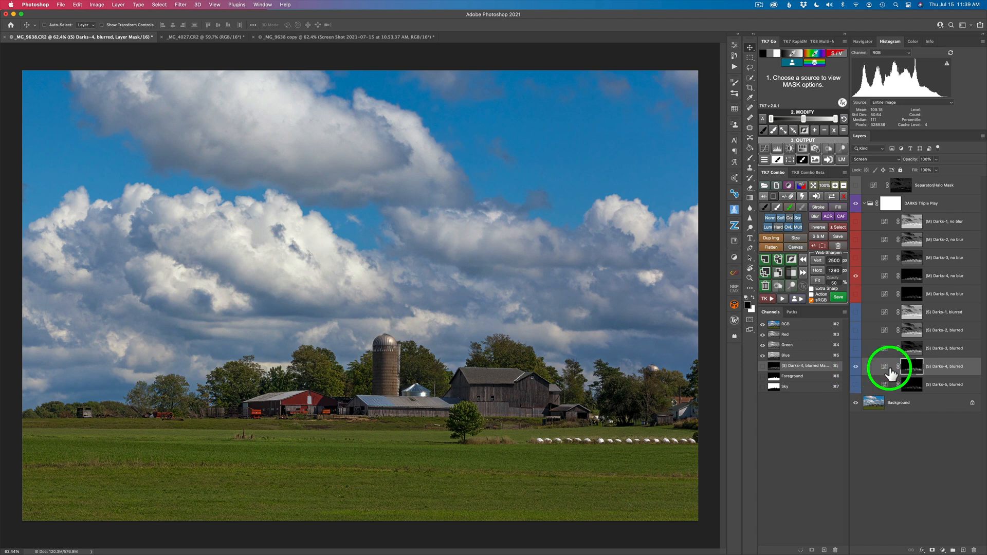
Replace the visible Darks-4 pair with (S) Darks-3, blurred and (M) Darks-3, no blur, and compare using the DARKS Triple Play group's visibility.
click(856, 367)
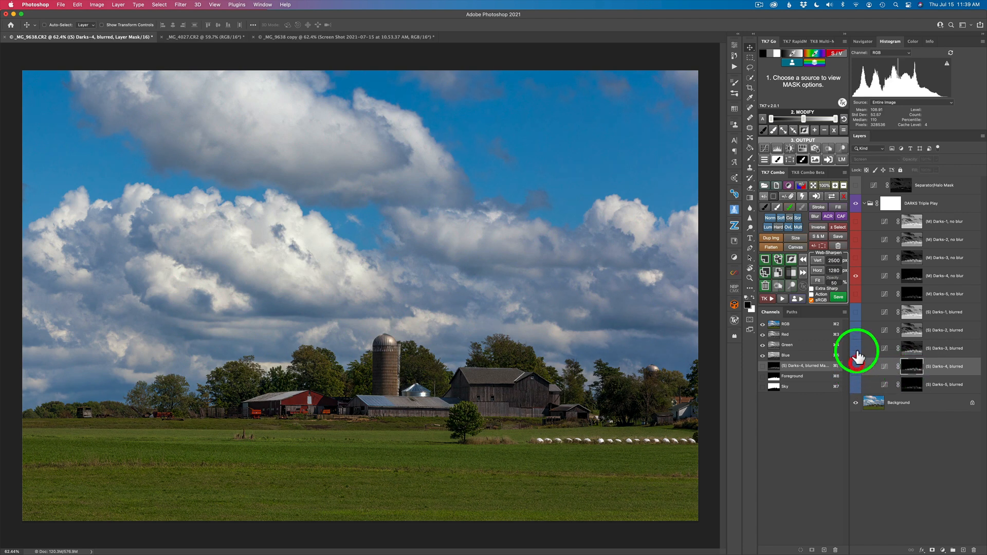
click(857, 349)
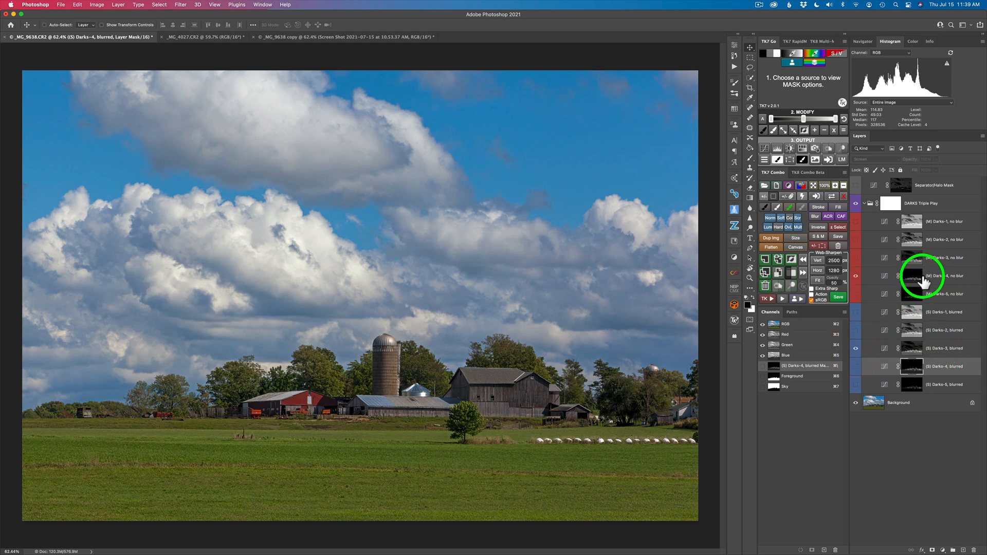
click(857, 276)
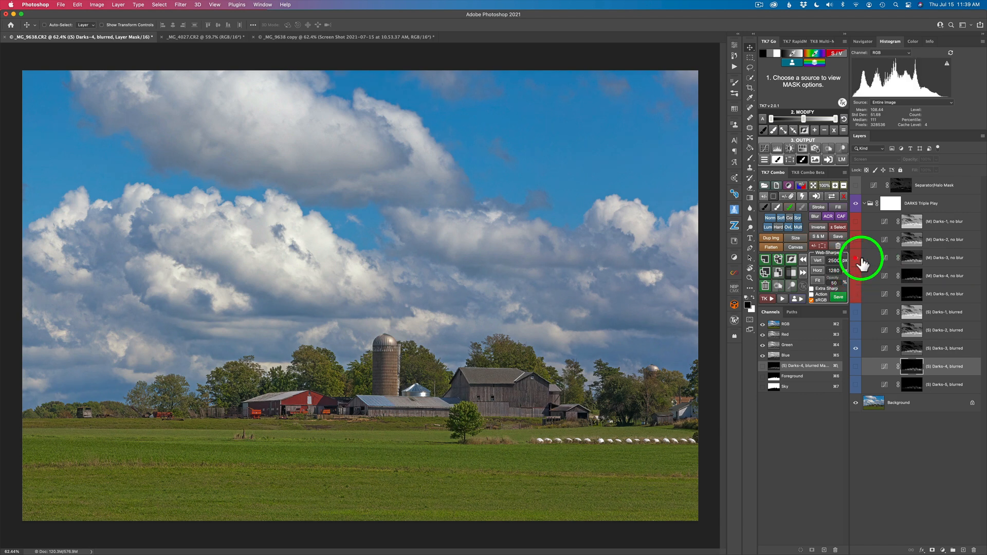
click(856, 258)
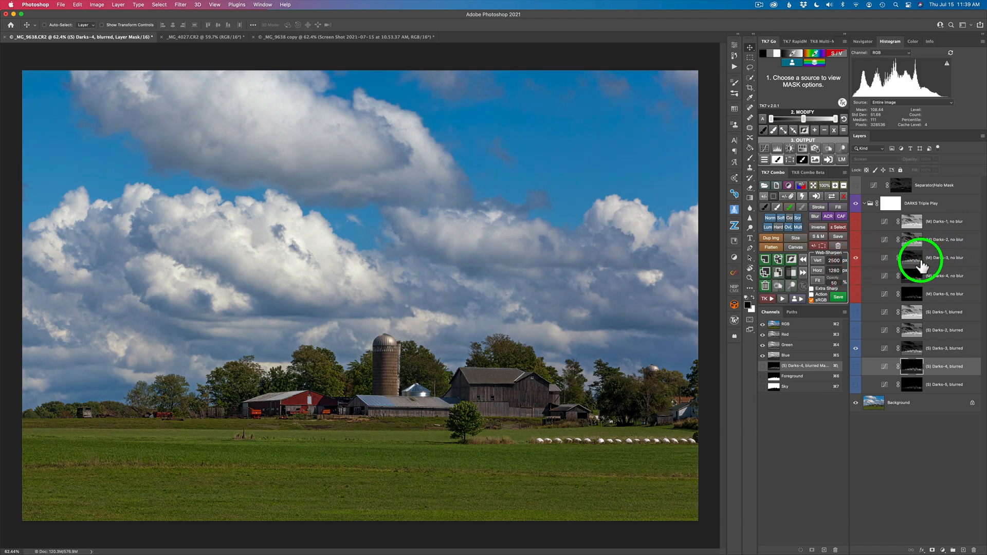
click(856, 204)
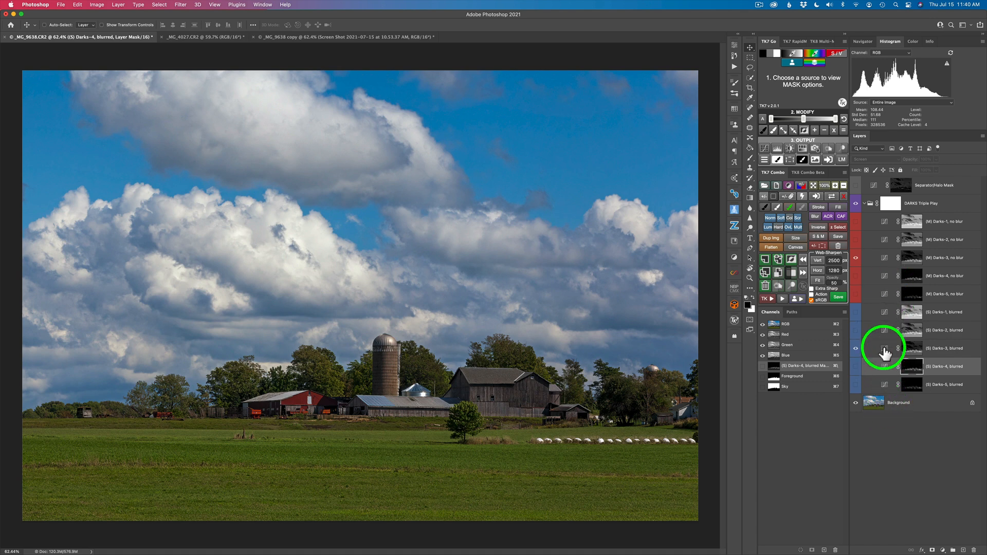
Make the (S) Darks-5, blurred layer visible and hide both Darks-3 layers.
click(856, 349)
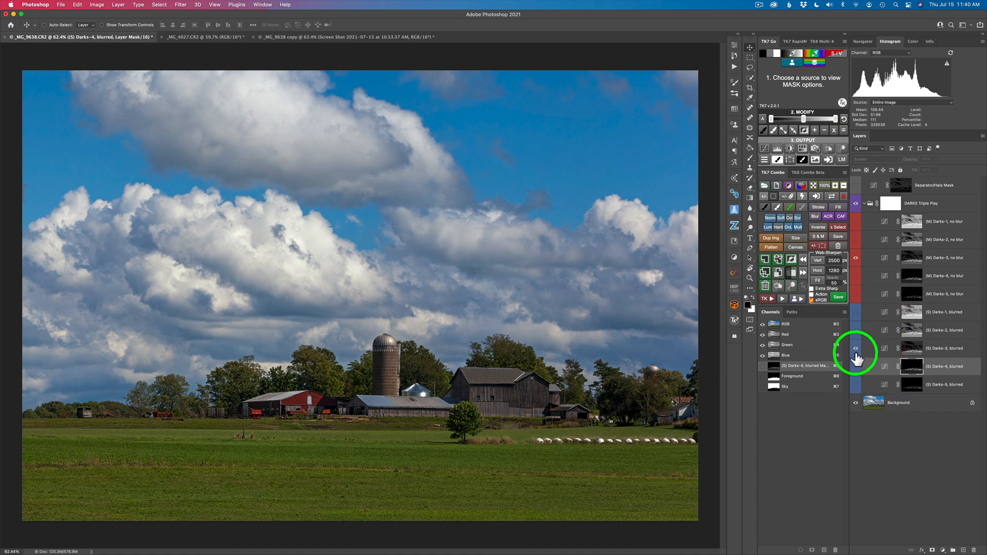
click(855, 386)
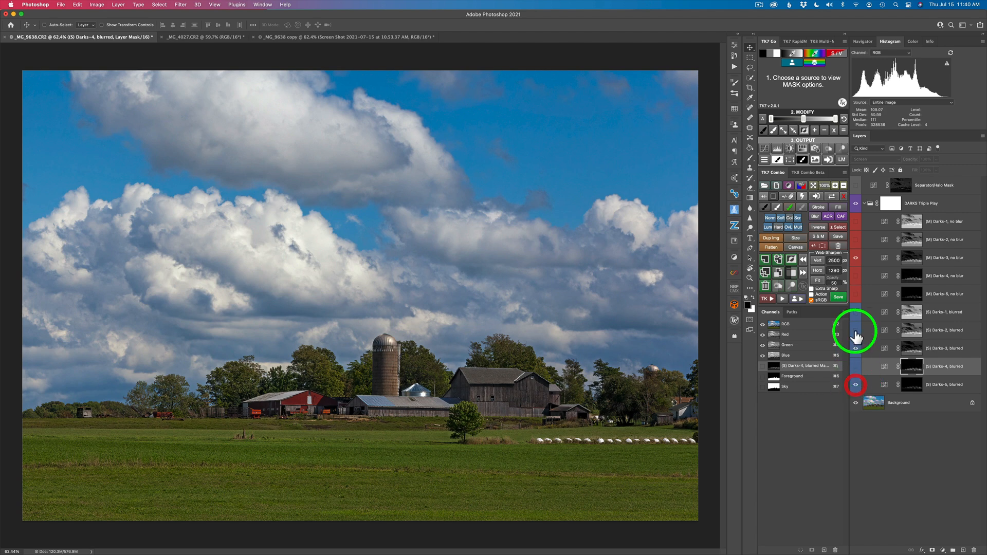
drag(856, 346, 854, 255)
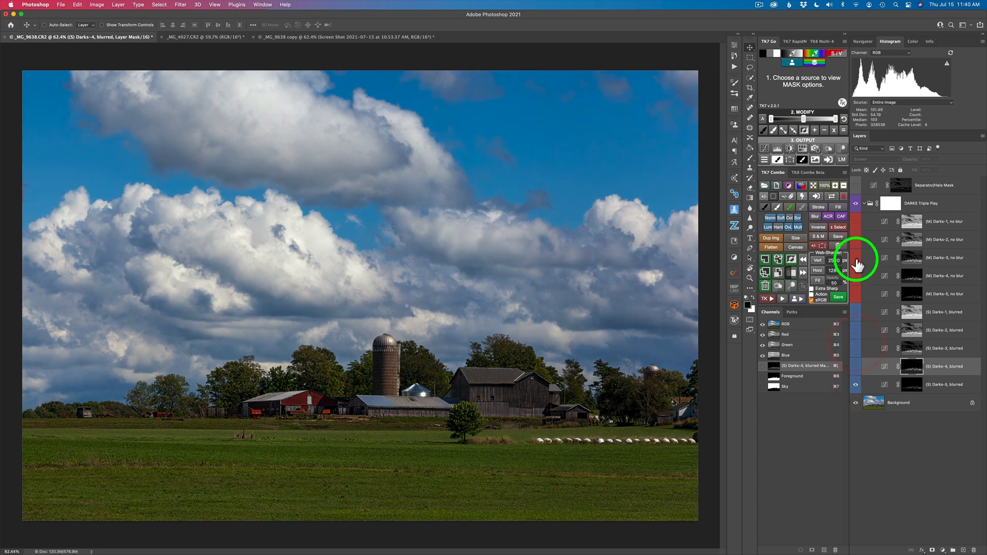
Make the (M) Darks-5, no blur layer visible and compare the red barn close up using the DARKS Triple Play group's visibility.
click(857, 261)
click(855, 296)
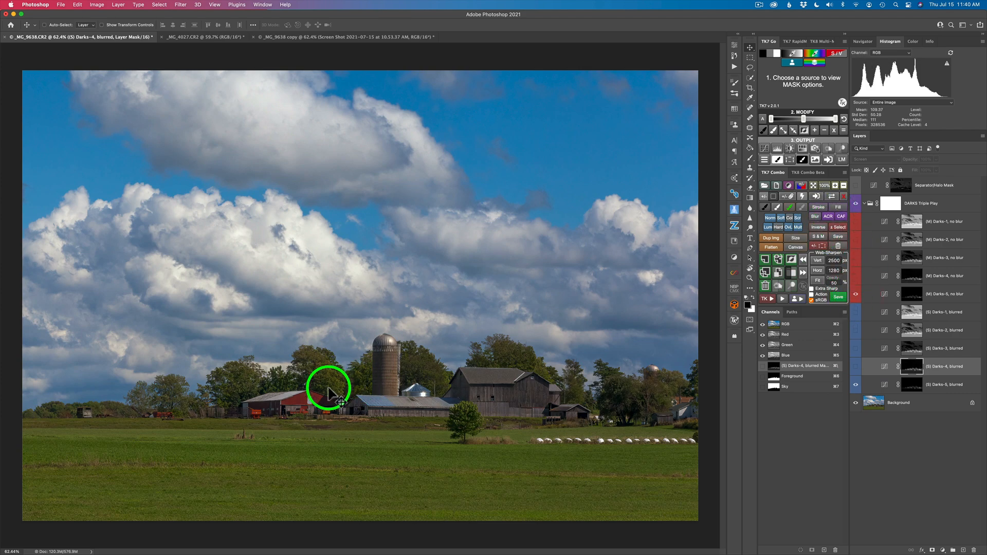
scroll(329, 393, up, 6)
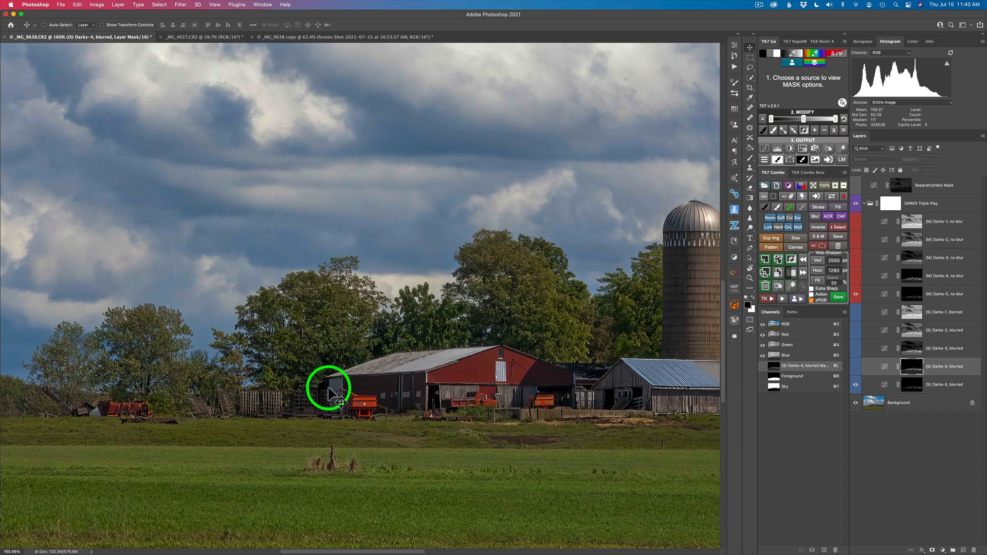
scroll(329, 393, up, 3)
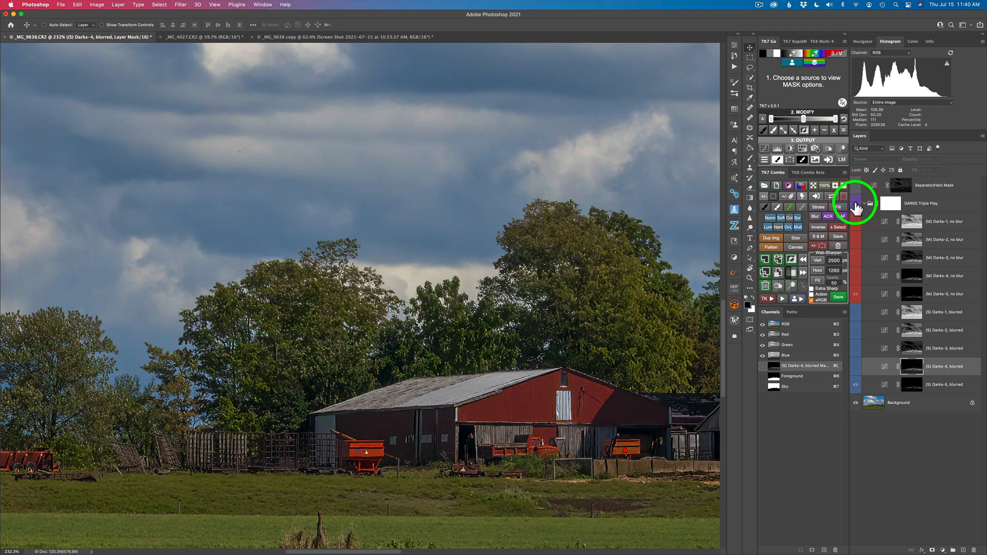
click(855, 204)
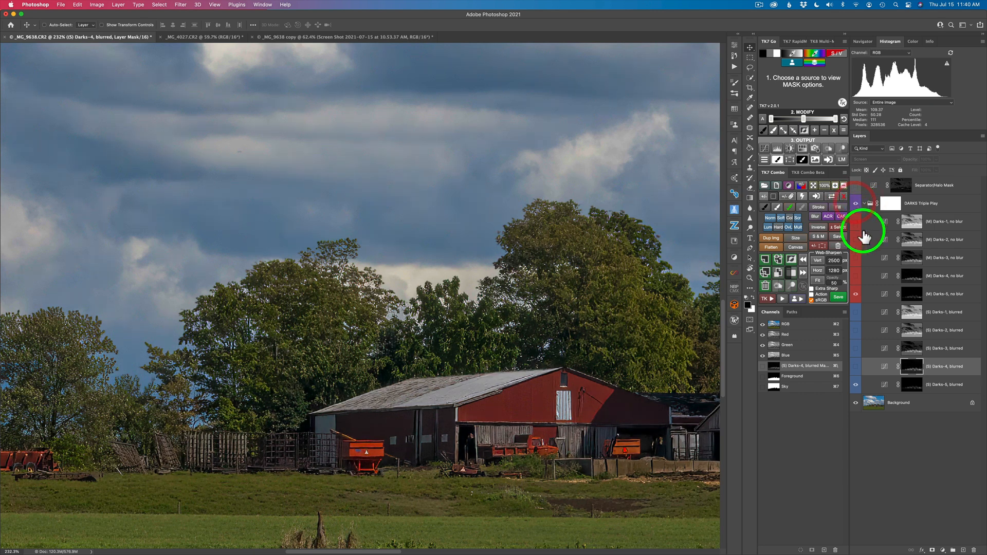
Replace the visible Darks-5 pair with (S) Darks-4, blurred and (M) Darks-4, no blur, and fit the whole photo in view.
click(856, 366)
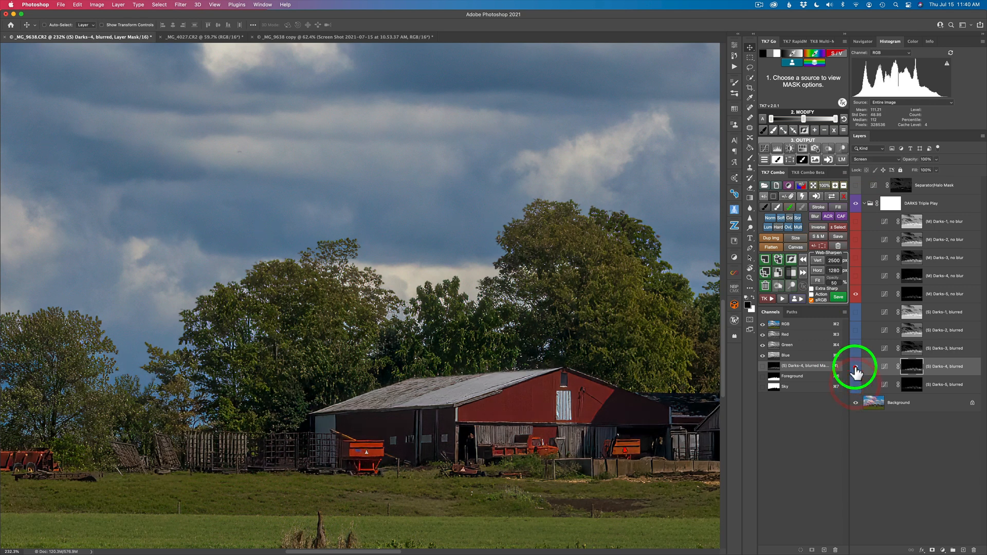
click(856, 276)
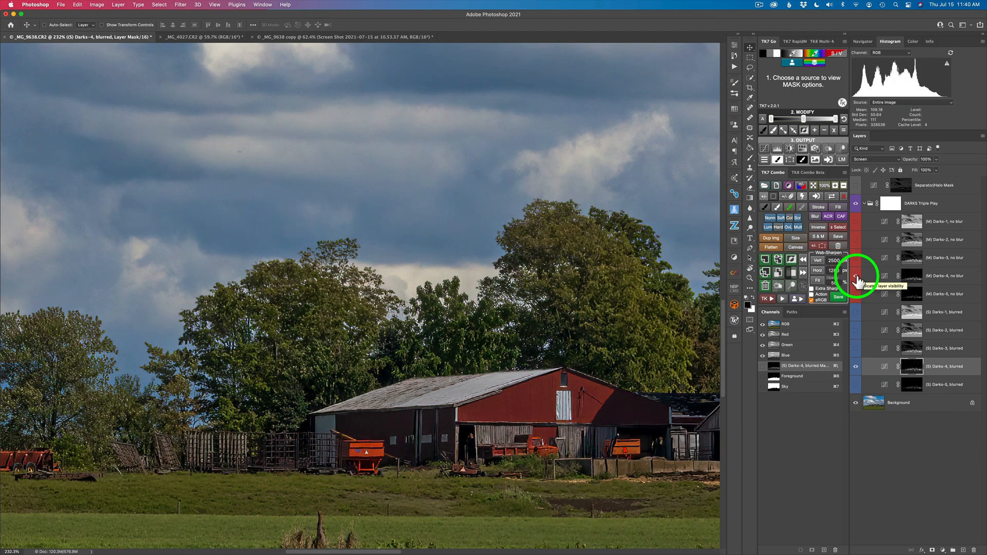
key(super+0)
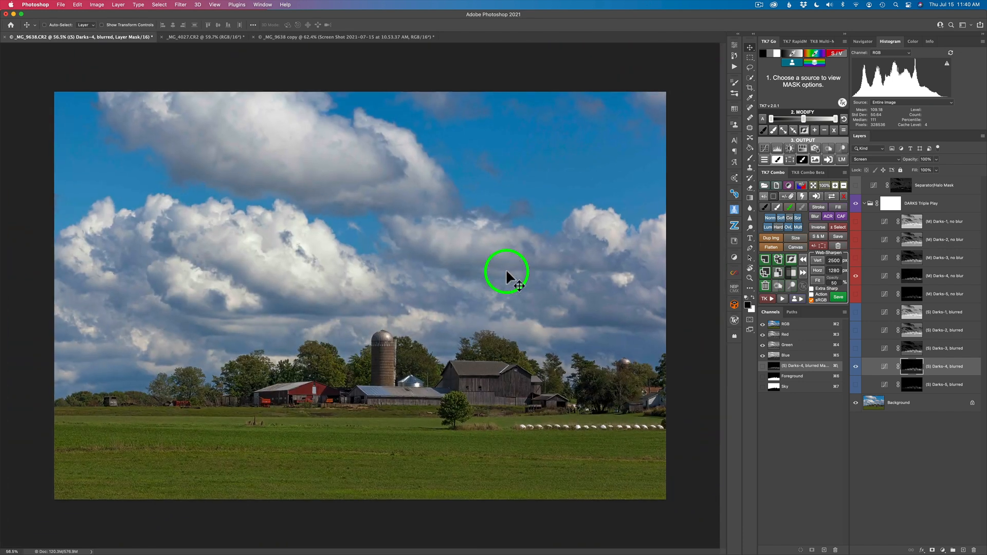
Compare the Darks-4 pair with and without the (S) Darks-5, blurred and (M) Darks-5, no blur layers added.
click(856, 367)
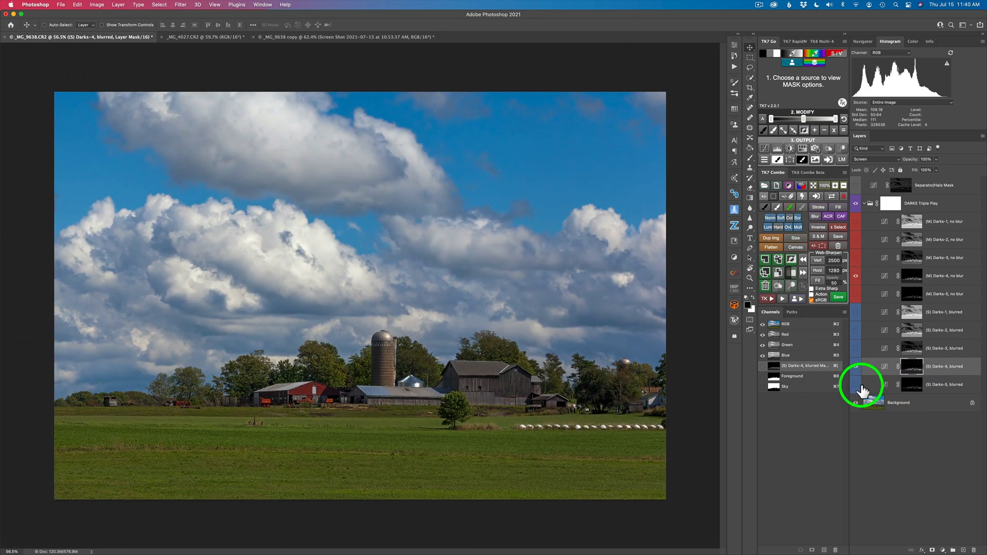
click(856, 384)
click(856, 385)
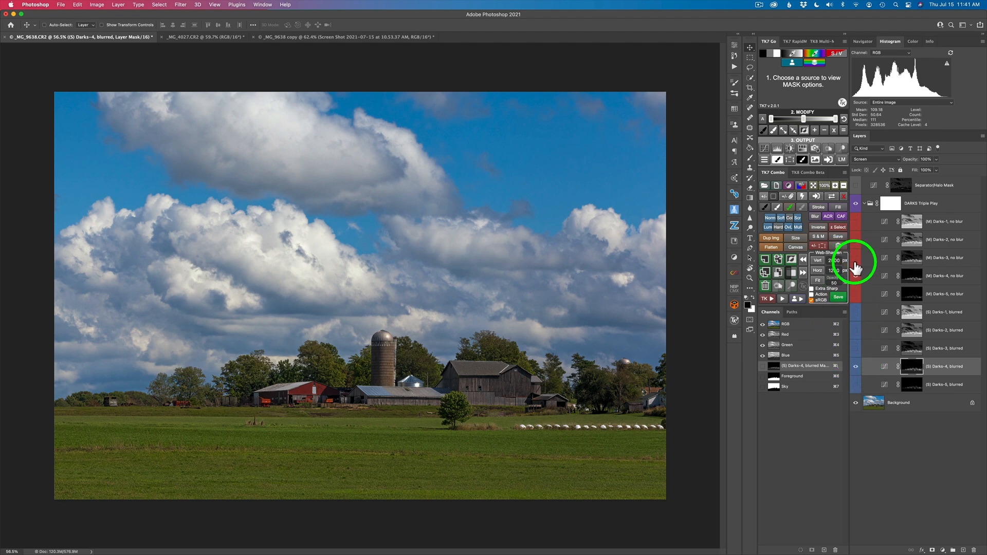
click(856, 294)
click(856, 295)
click(856, 295)
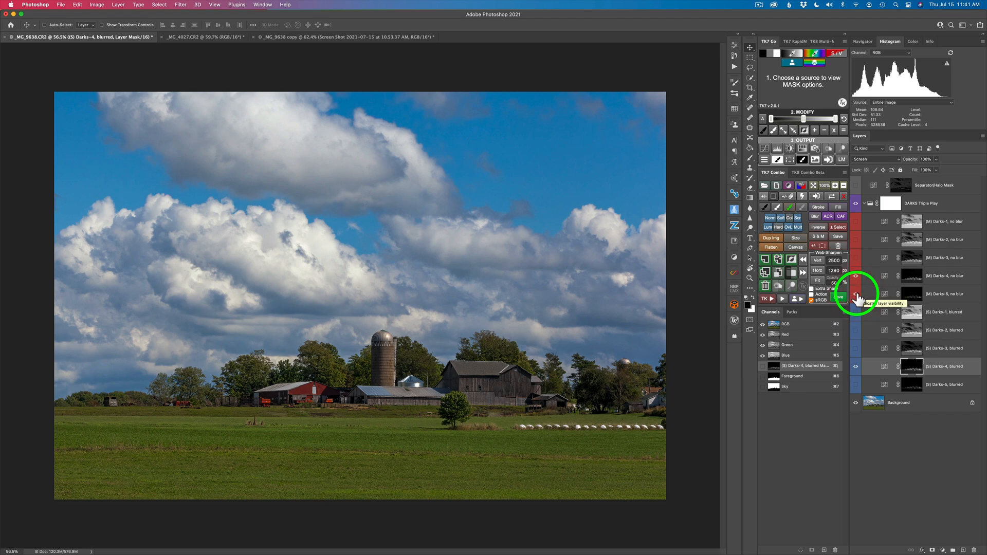
click(856, 295)
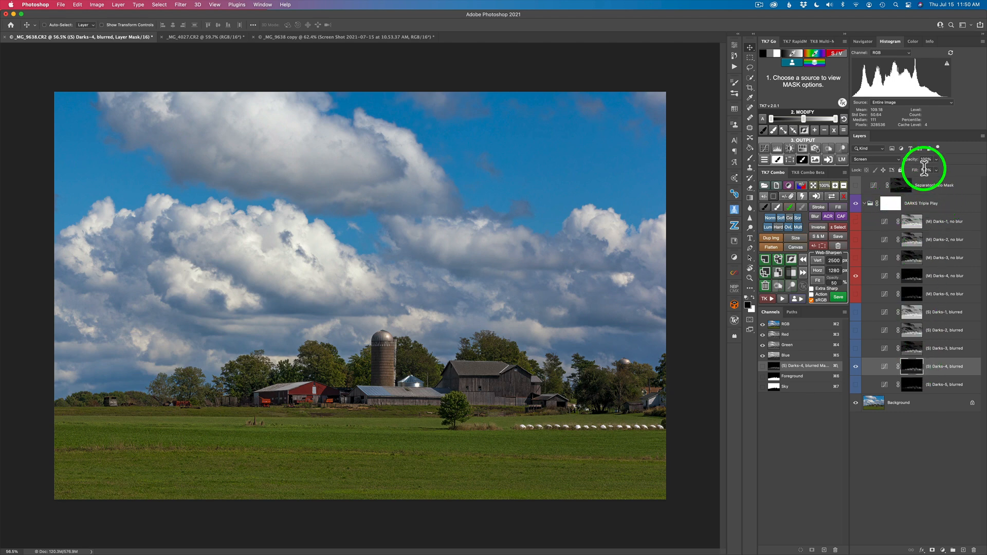
drag(913, 163, 932, 159)
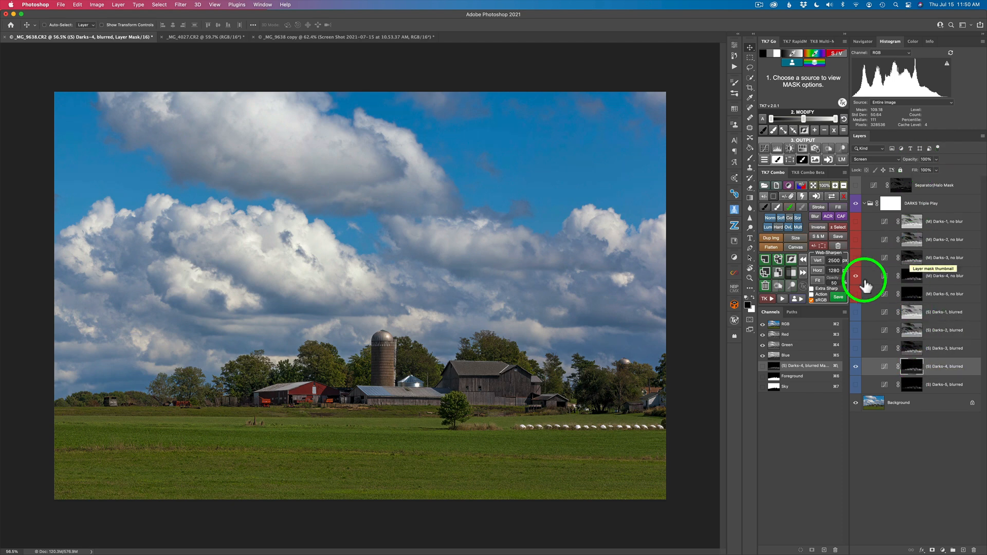
click(857, 366)
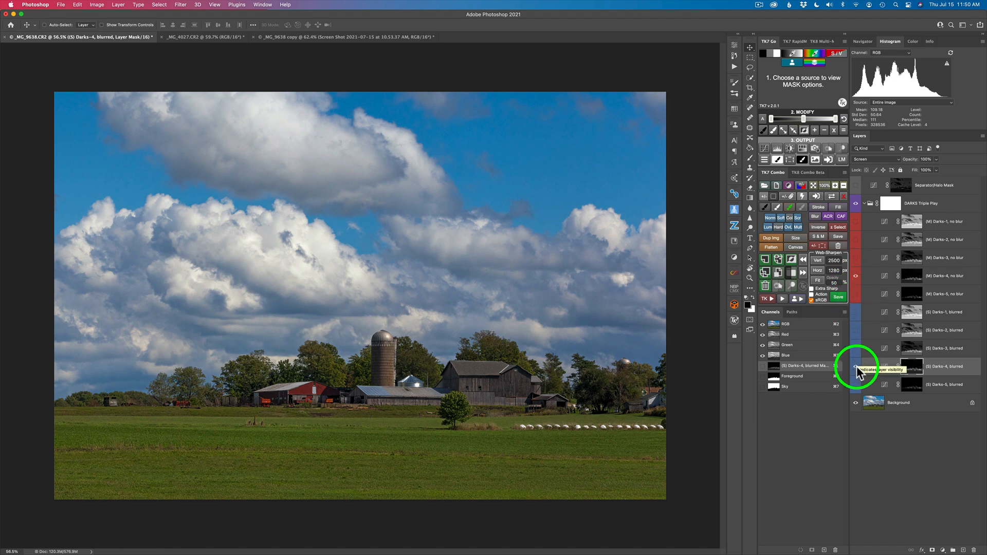
click(856, 276)
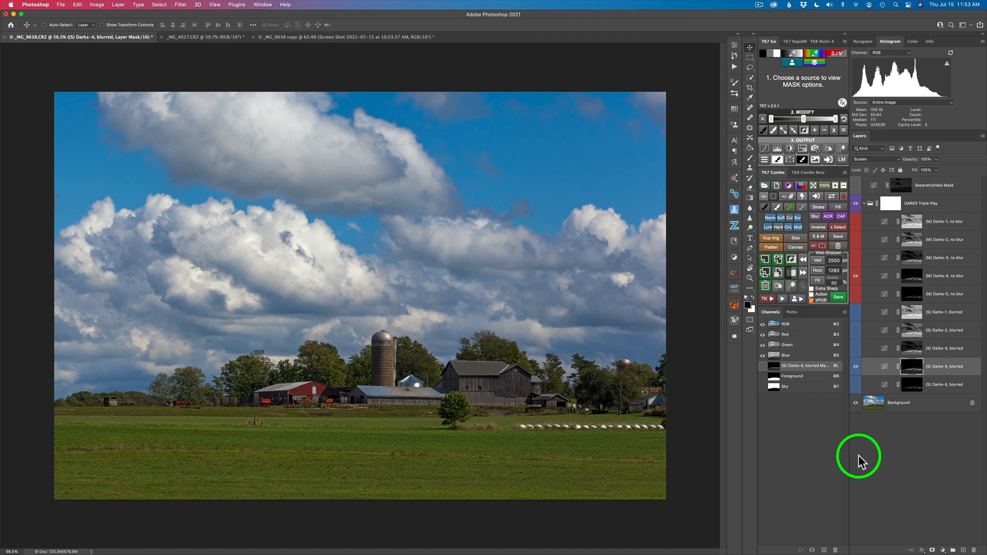
Replace the visible Darks-4 pair with the blurred and no-blur Darks-3 layers, and compare the full photo using the DARKS Triple Play group's visibility.
click(856, 367)
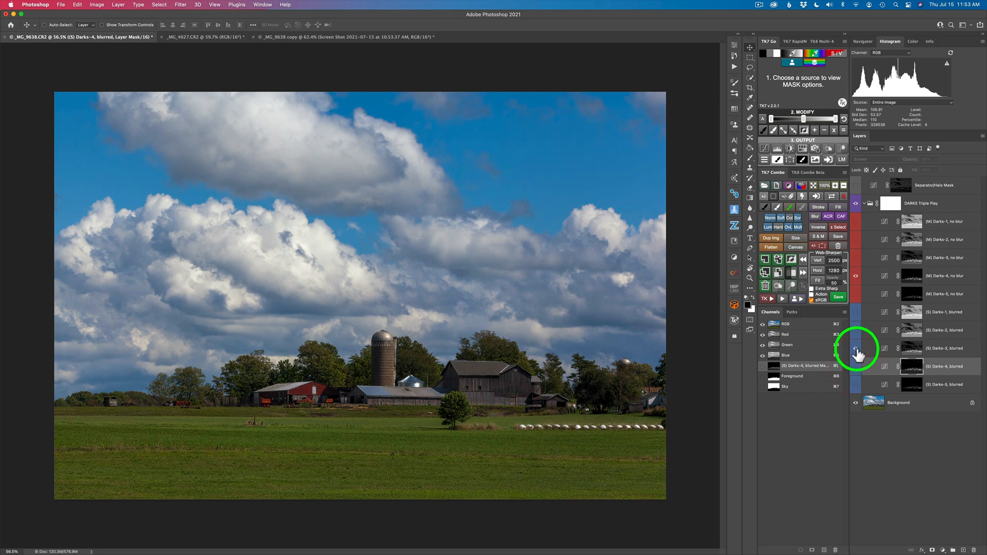
click(856, 348)
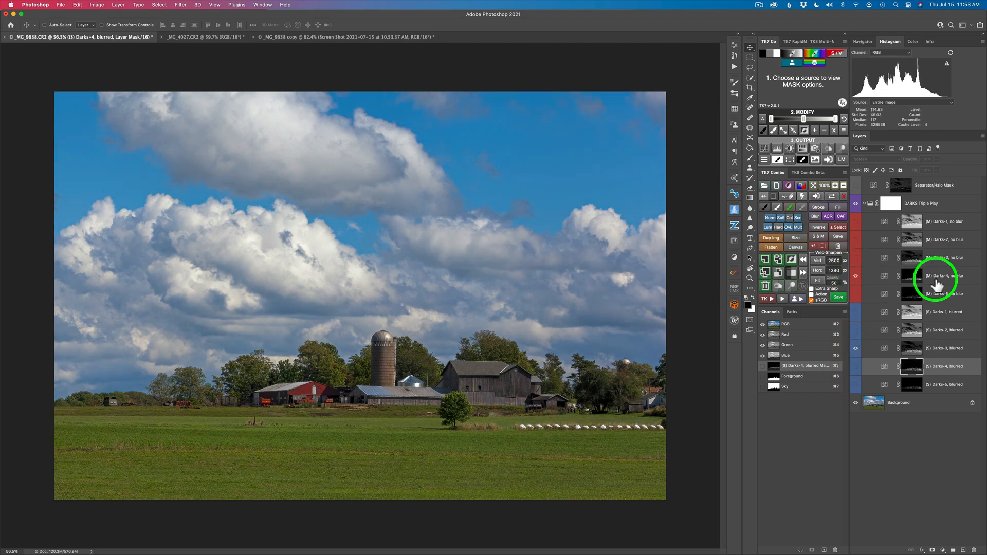
click(856, 276)
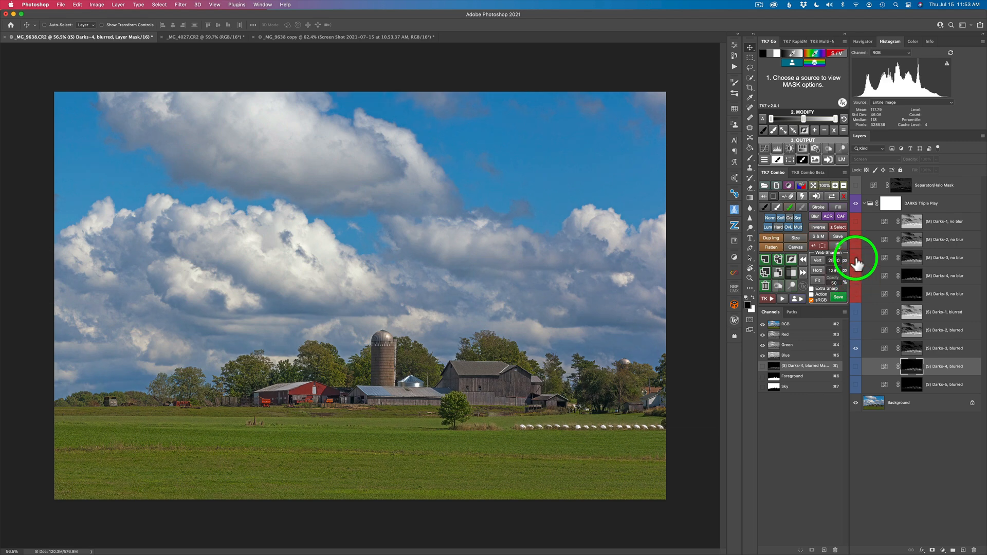
click(856, 259)
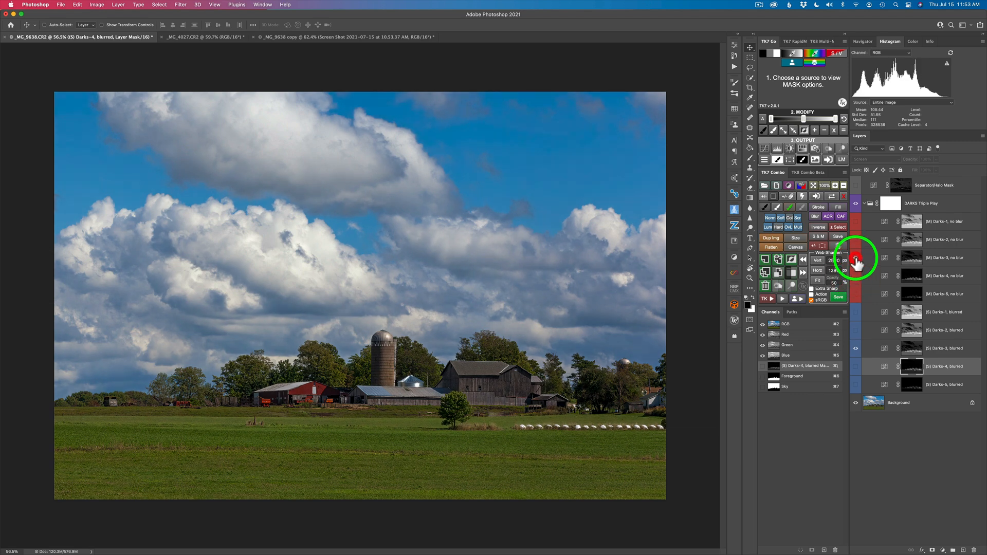
click(855, 203)
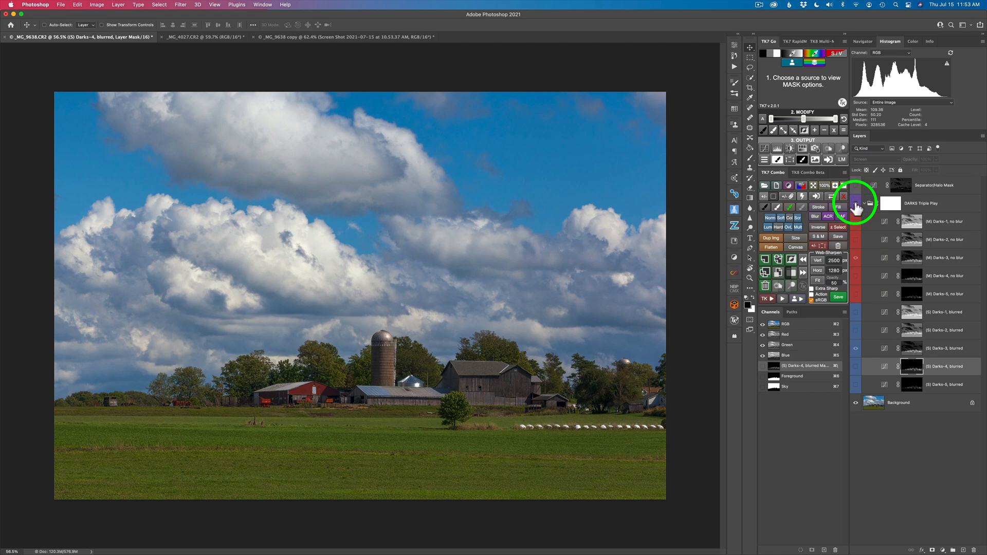
click(855, 204)
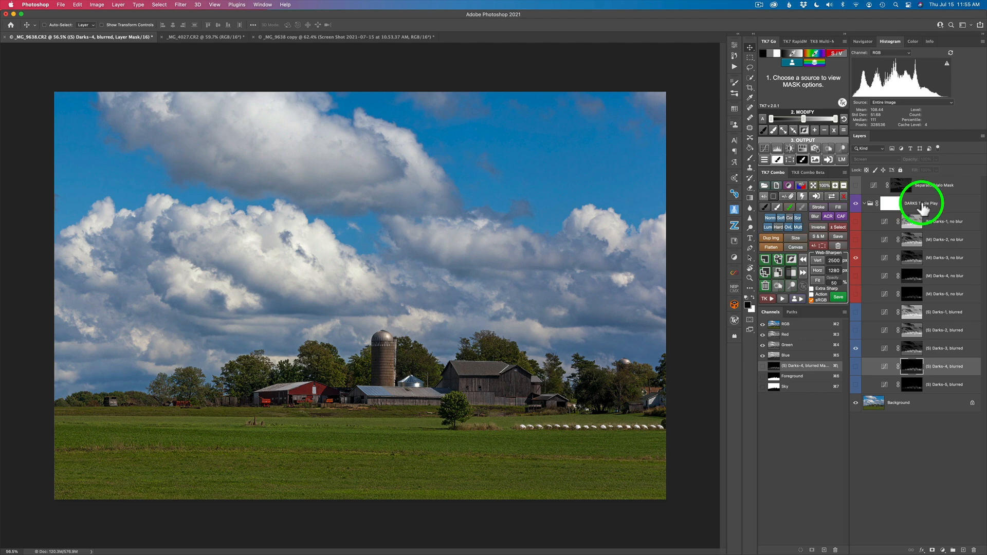
Add a Hue/Saturation adjustment layer above the Separator/Halo Mask layer, and delete it after selecting its mask.
click(922, 206)
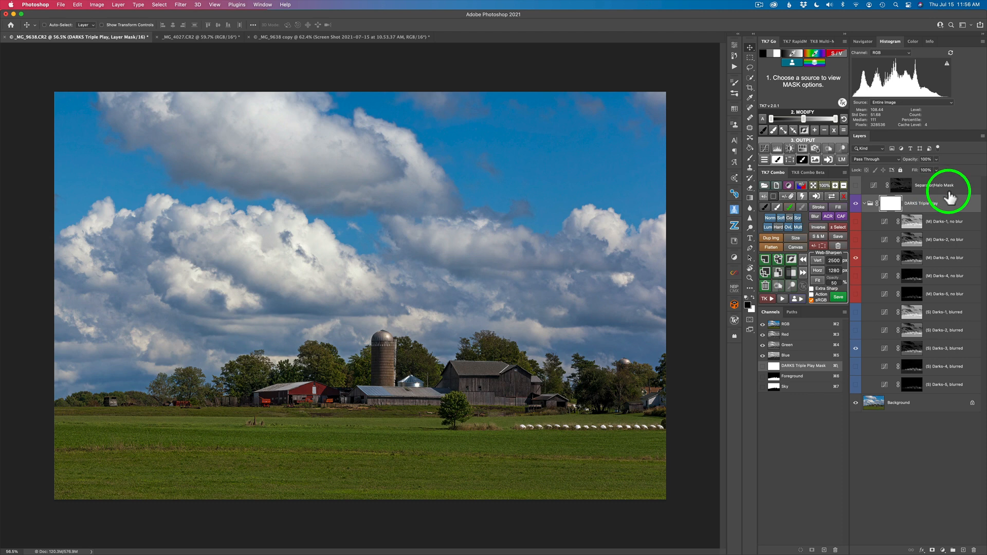
click(925, 188)
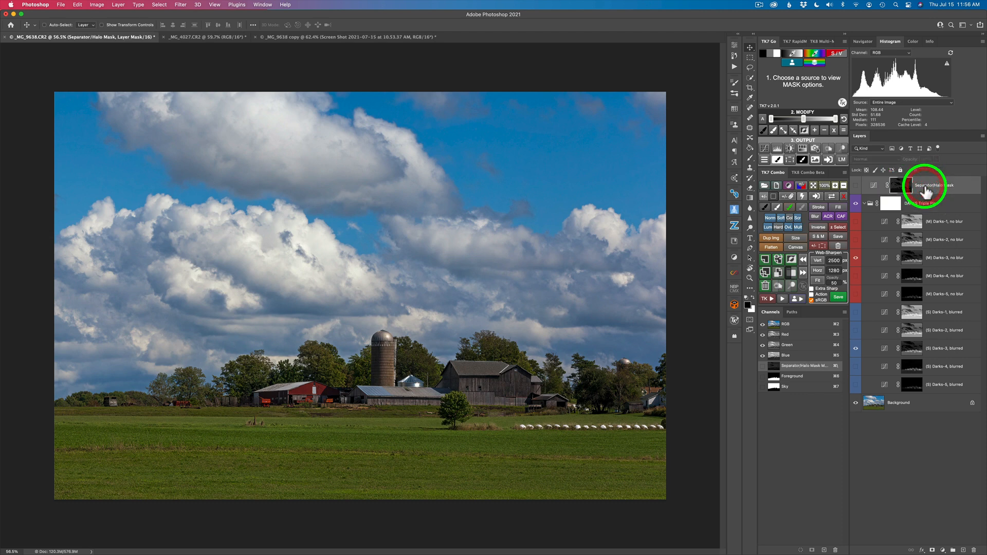
click(944, 550)
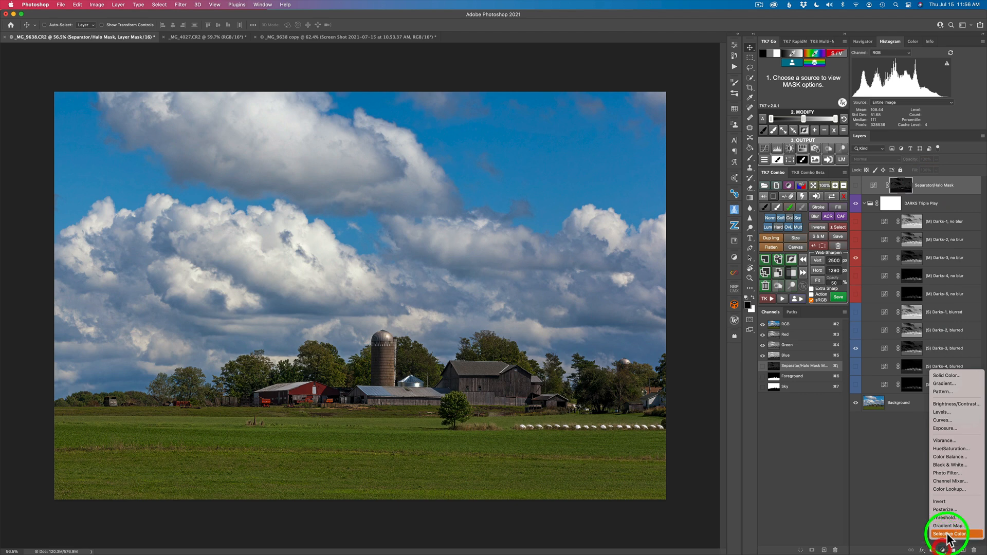
click(950, 450)
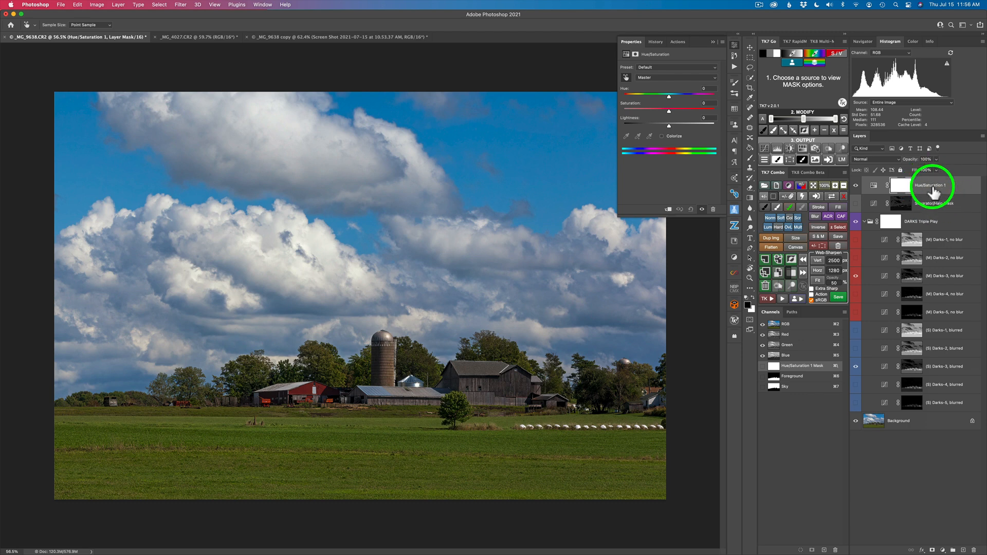
click(874, 185)
click(901, 185)
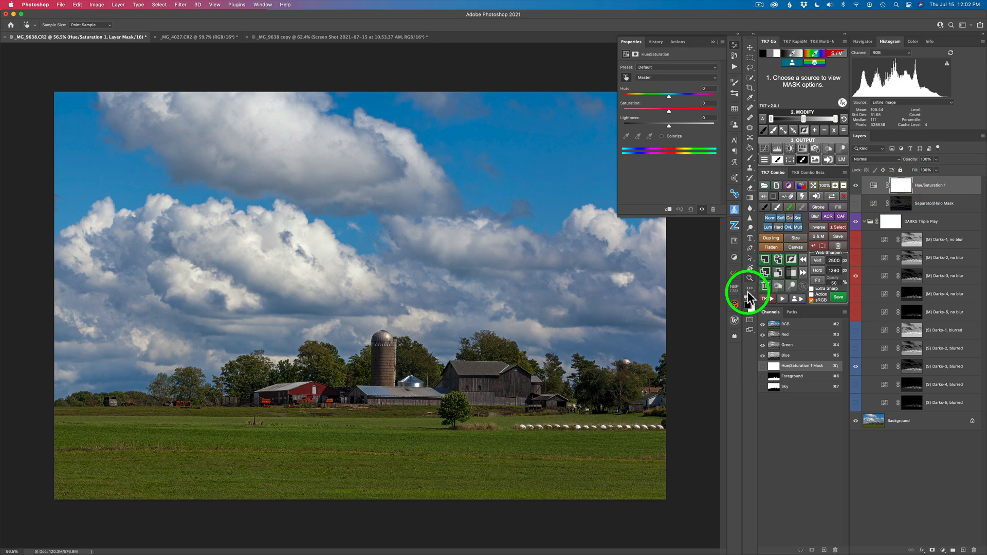
click(766, 283)
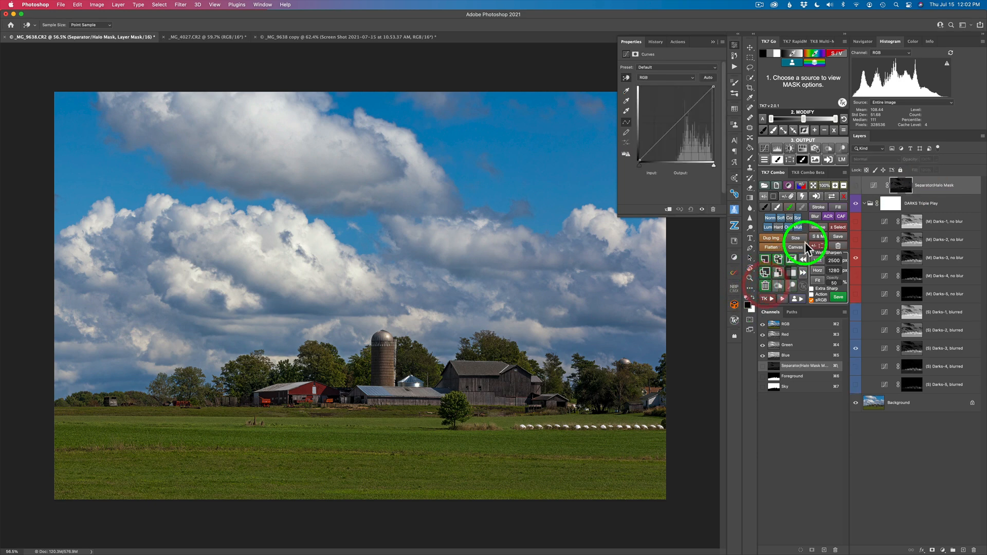
Add a Curves adjustment layer at the top of the DARKS Triple Play group and delete it.
key(v)
click(900, 205)
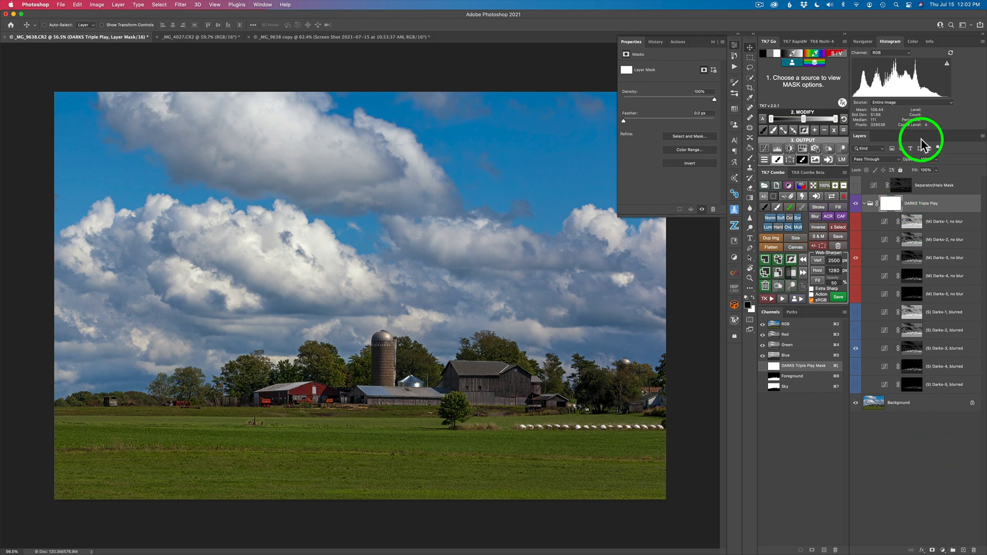
click(943, 550)
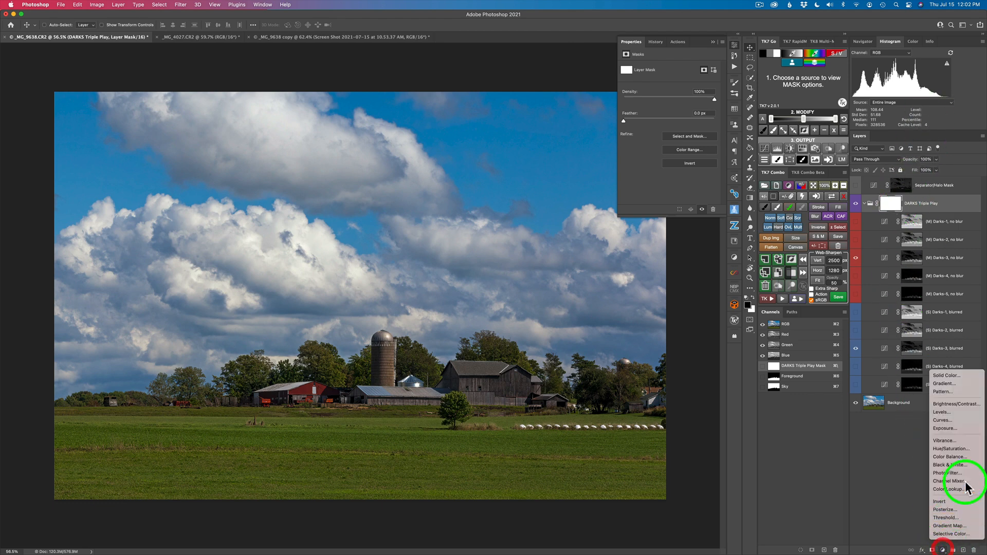
click(953, 421)
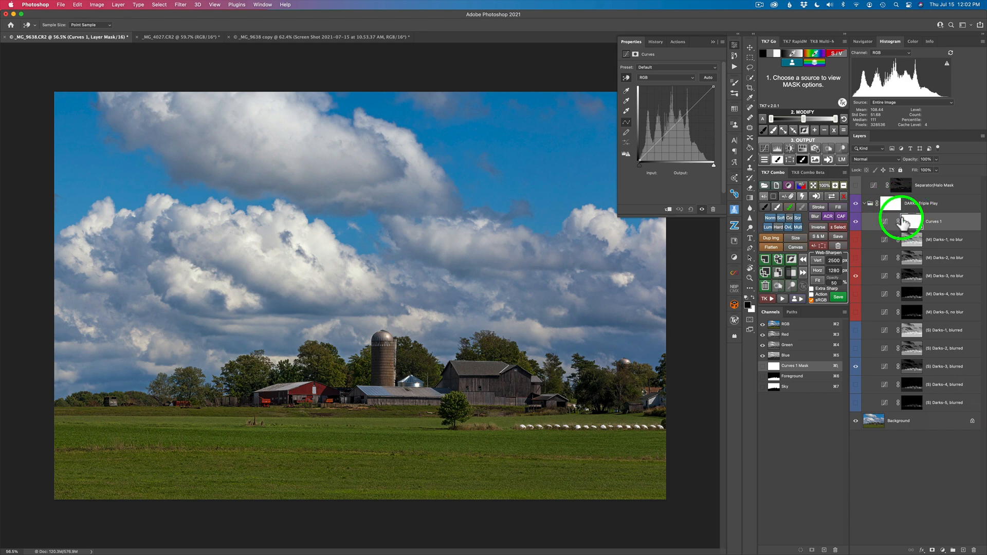
mouse_move(903, 221)
mouse_down()
mouse_move(930, 222)
mouse_move(886, 225)
mouse_up()
click(886, 225)
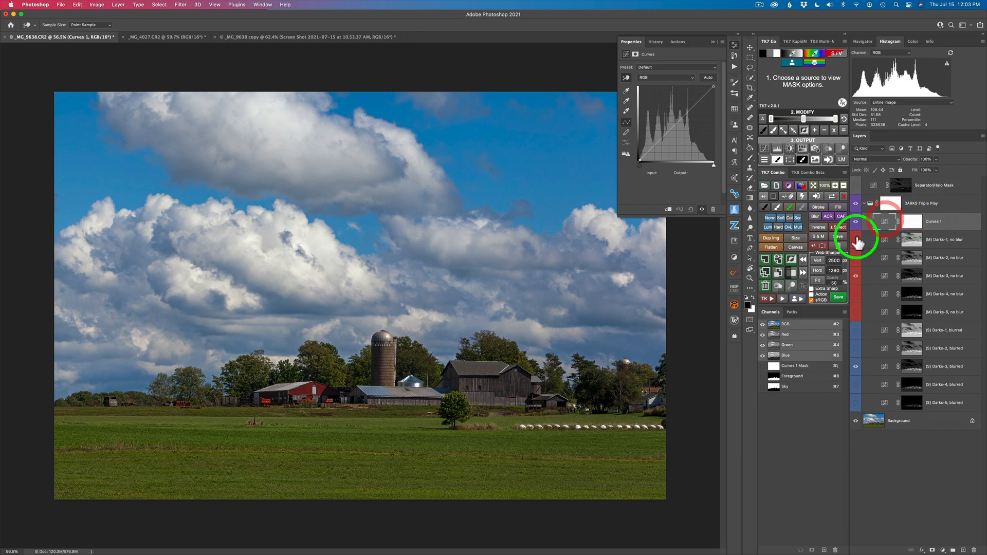
click(766, 285)
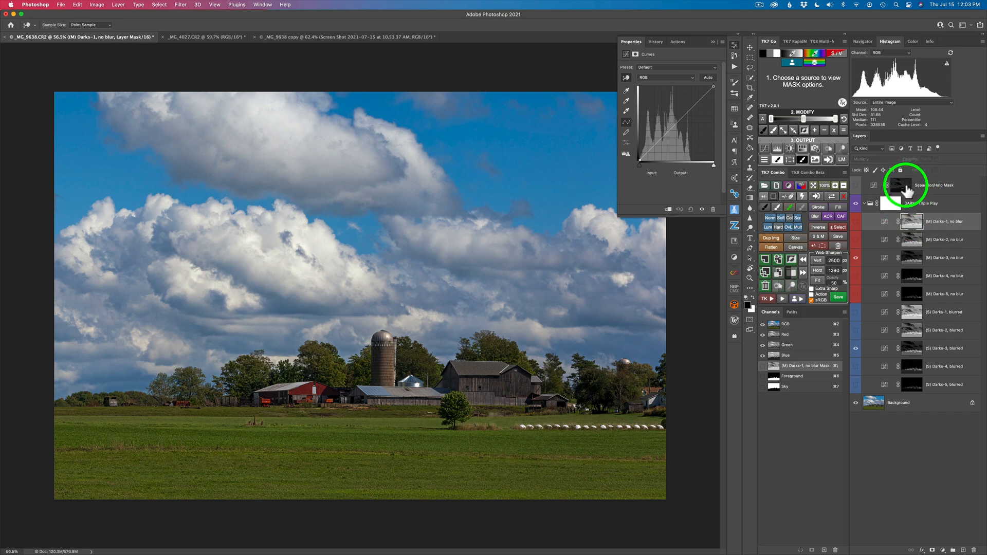
Target the (S) Darks-3, blurred layer's mask, load the Separator/Halo Mask as a selection and hide the selection edges.
click(901, 185)
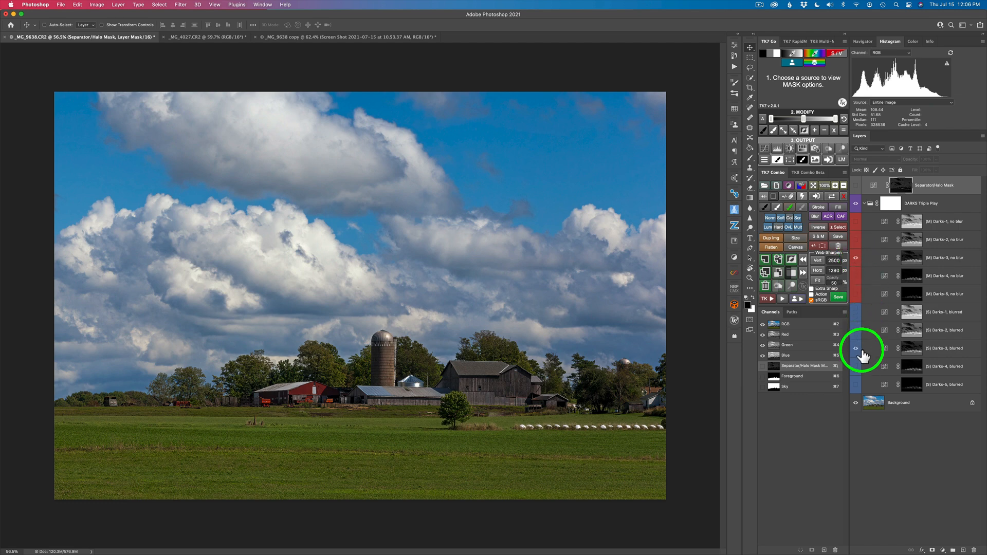
click(913, 352)
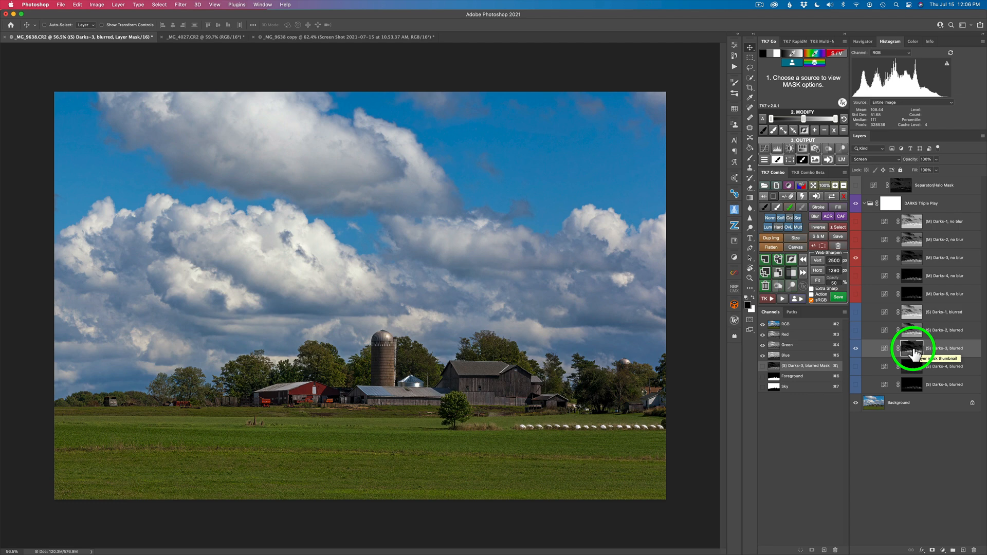
super+click(899, 188)
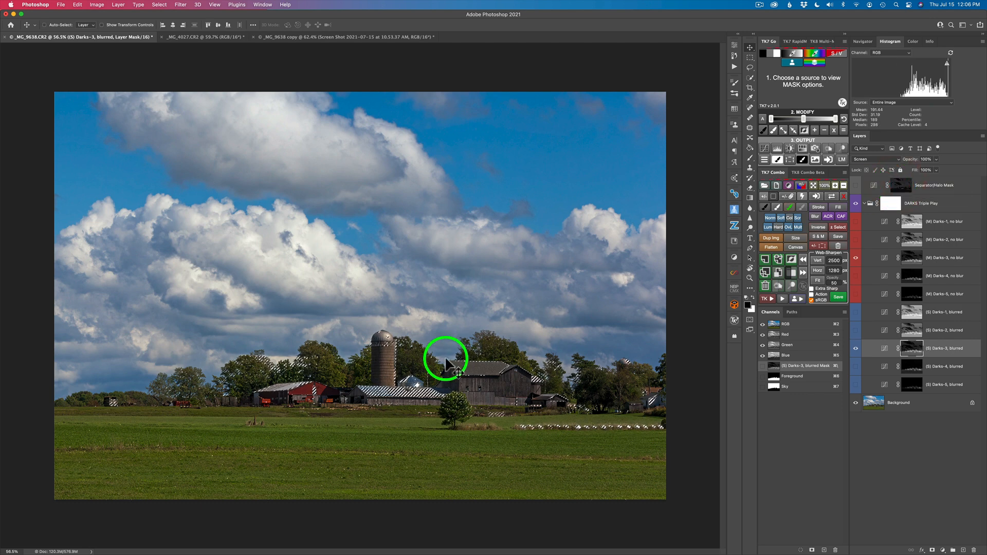
click(819, 247)
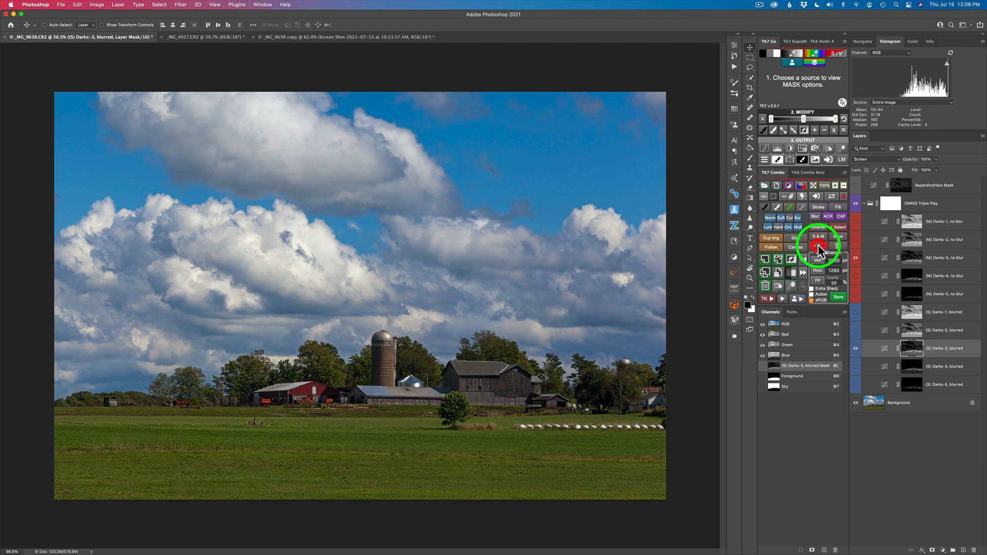
Activate the Brush tool on the (S) Darks-3, blurred mask, and remove the unused Darks layers and the Separator/Halo Mask layer.
click(914, 352)
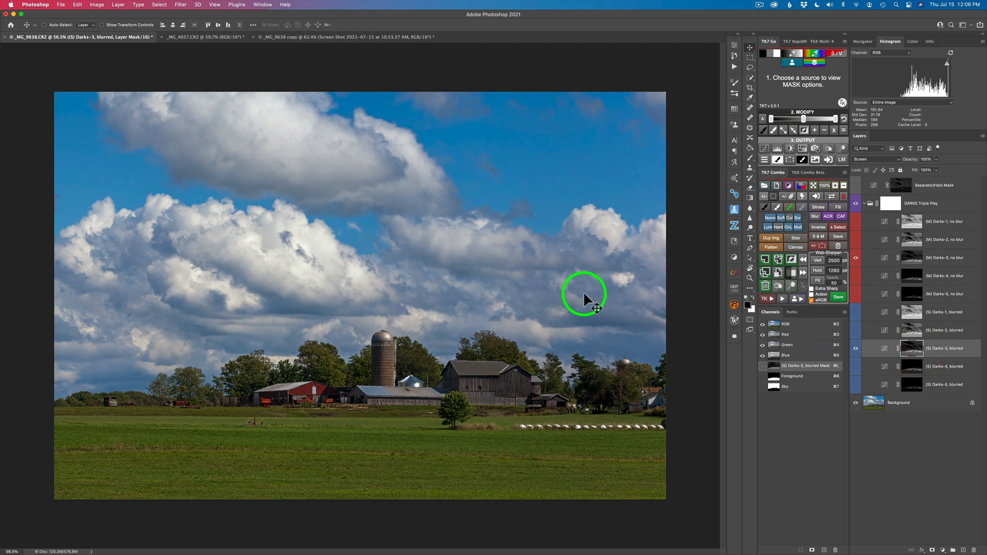
key(b)
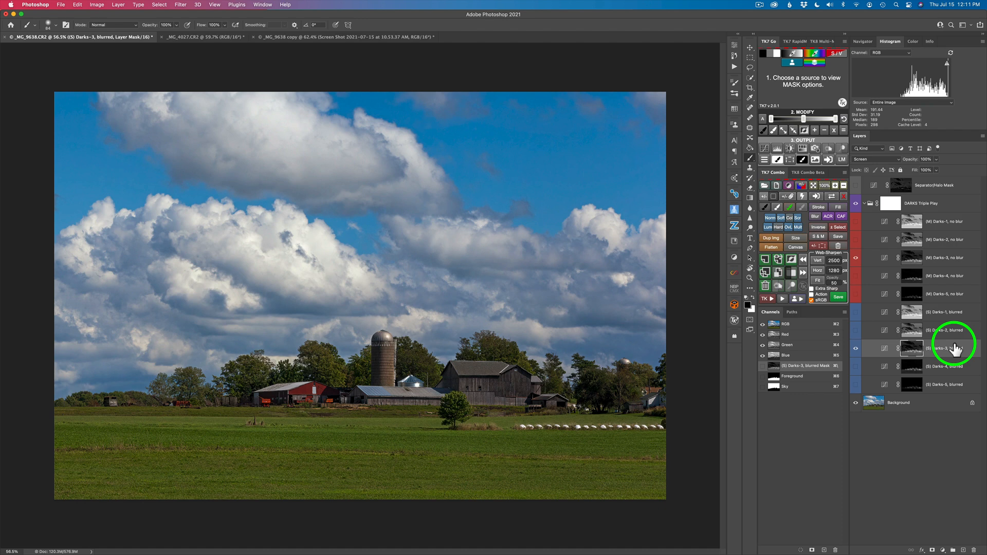
click(918, 481)
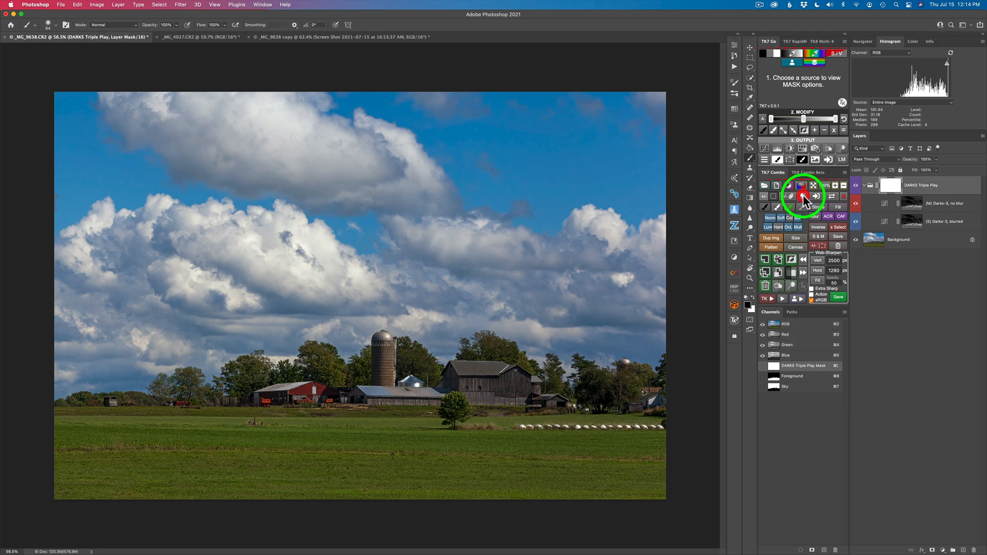
click(932, 185)
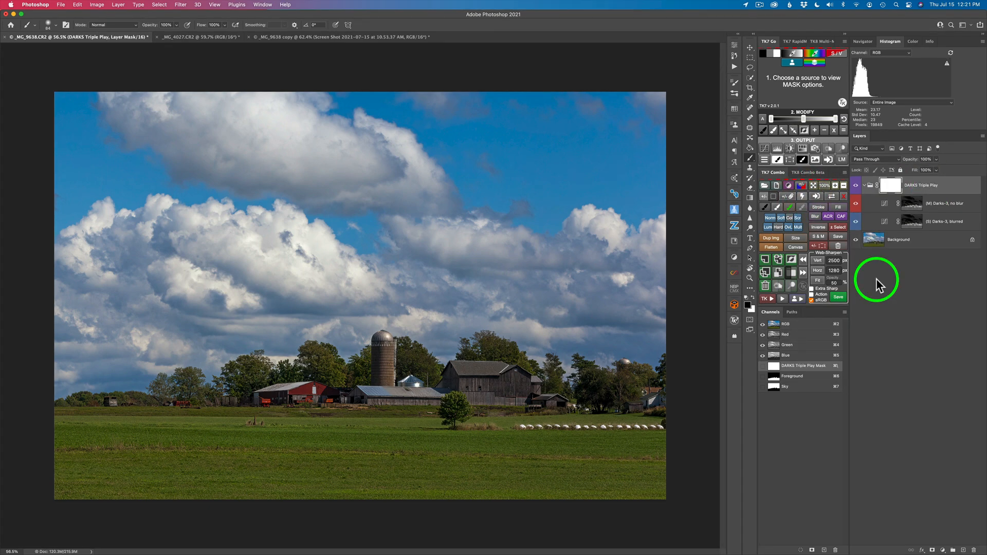
Collapse the DARKS Triple Play group and compare the photo with and without it.
click(865, 187)
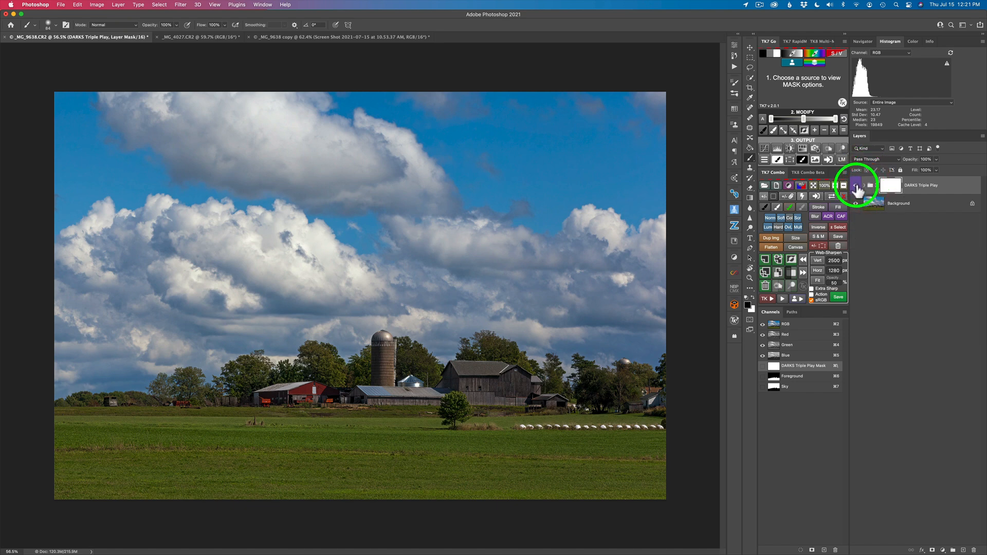
click(856, 185)
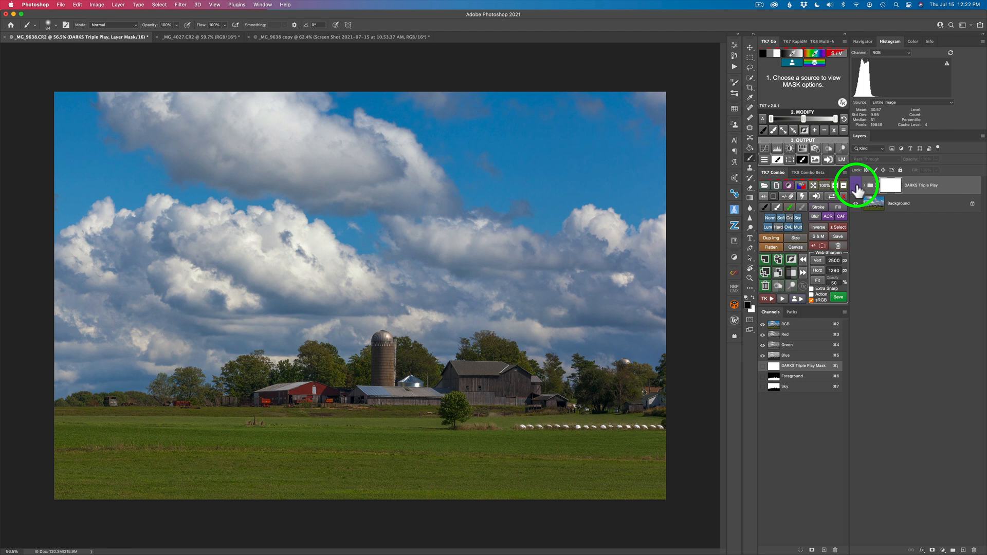
click(856, 187)
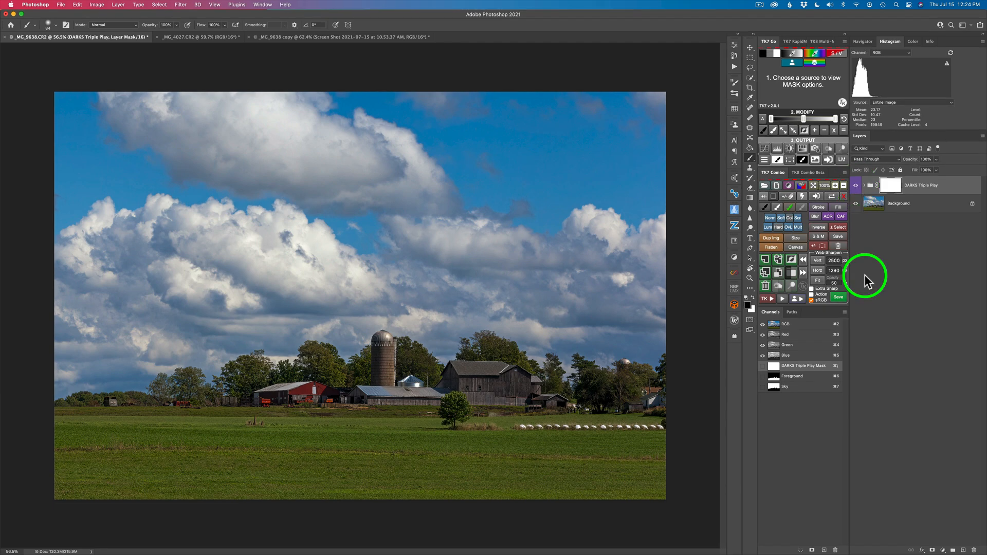
Run the Lights TP action with a Gaussian Blur radius of 15 pixels.
click(768, 300)
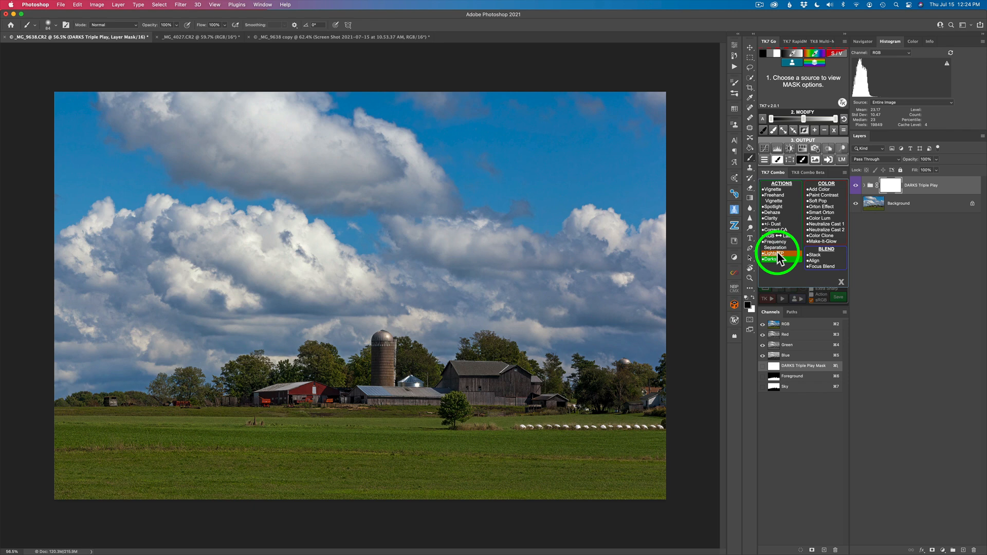
click(777, 254)
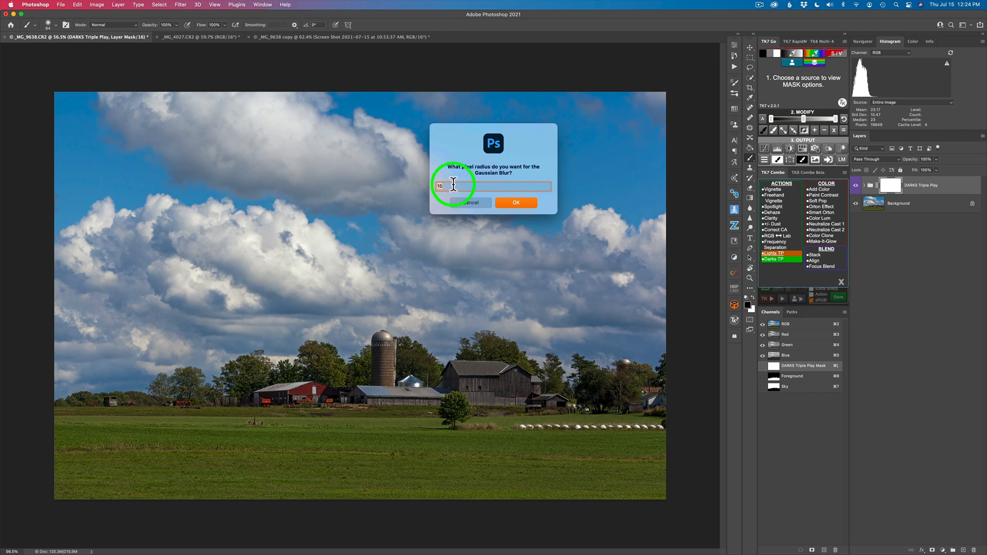
click(515, 202)
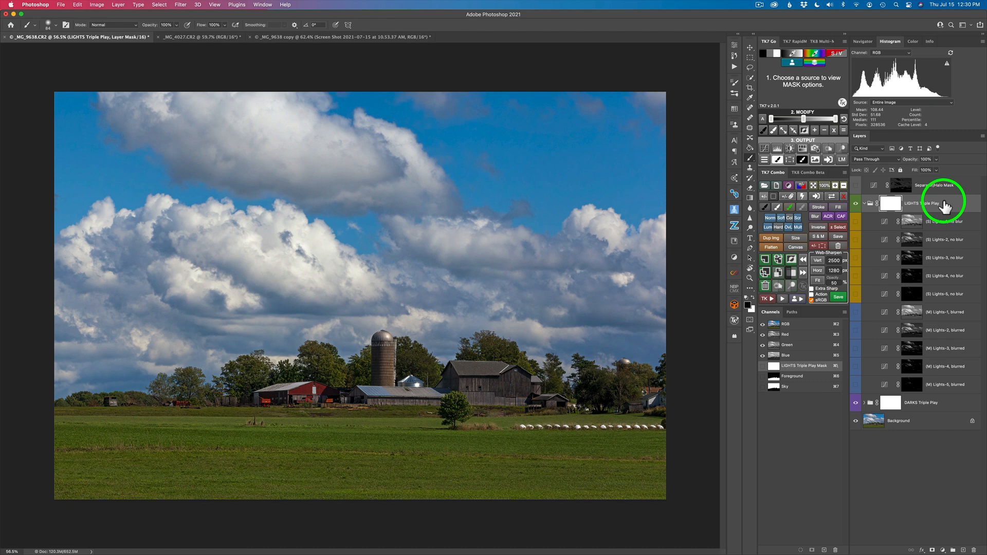
Examine the no-blur layer masks from Lights-1 to Lights-5 in turn, checking the mask view against the color photo.
click(911, 221)
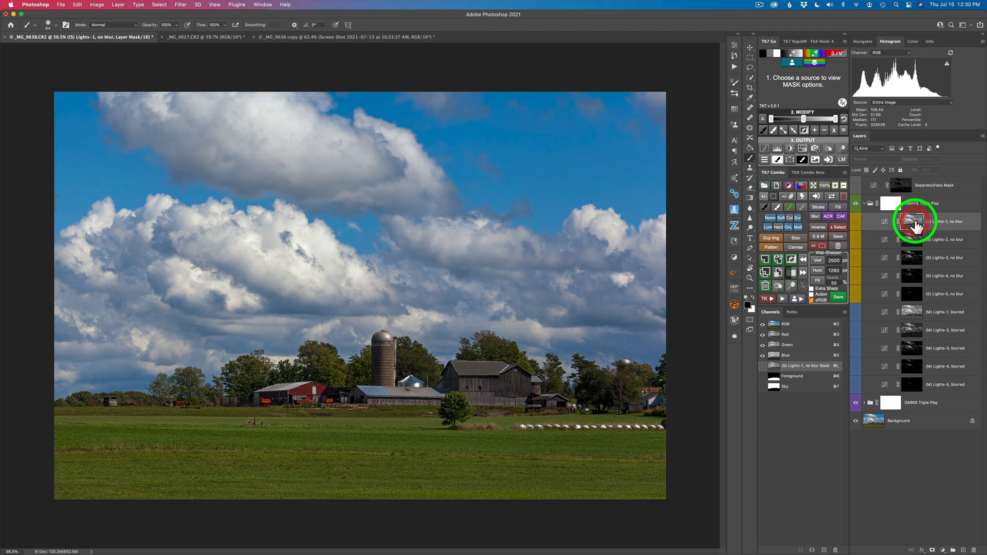
click(833, 196)
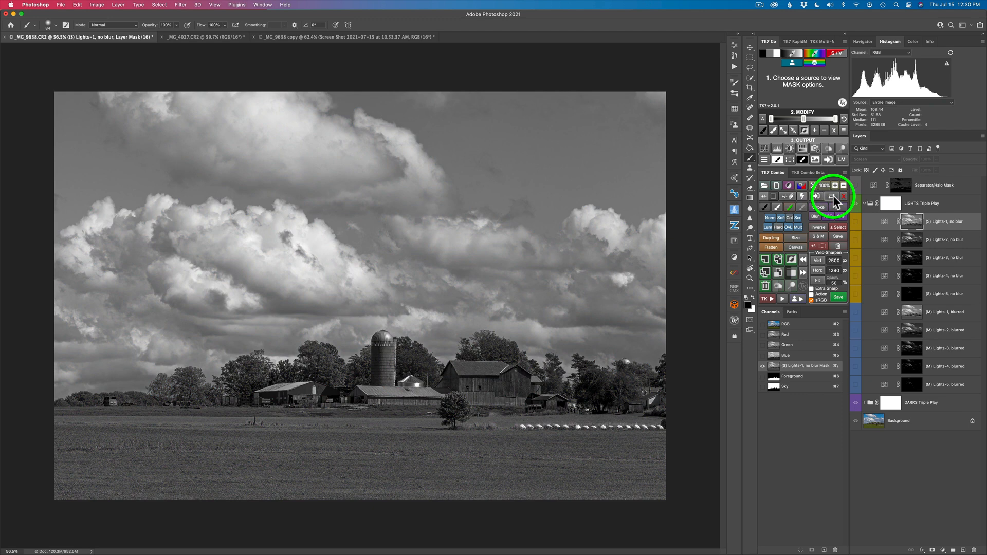
click(911, 240)
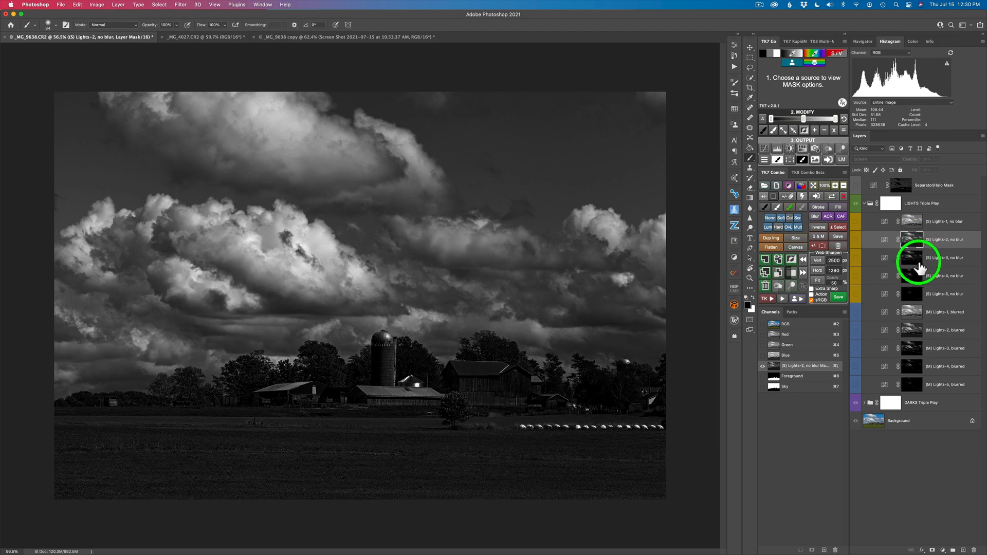
click(914, 261)
click(912, 276)
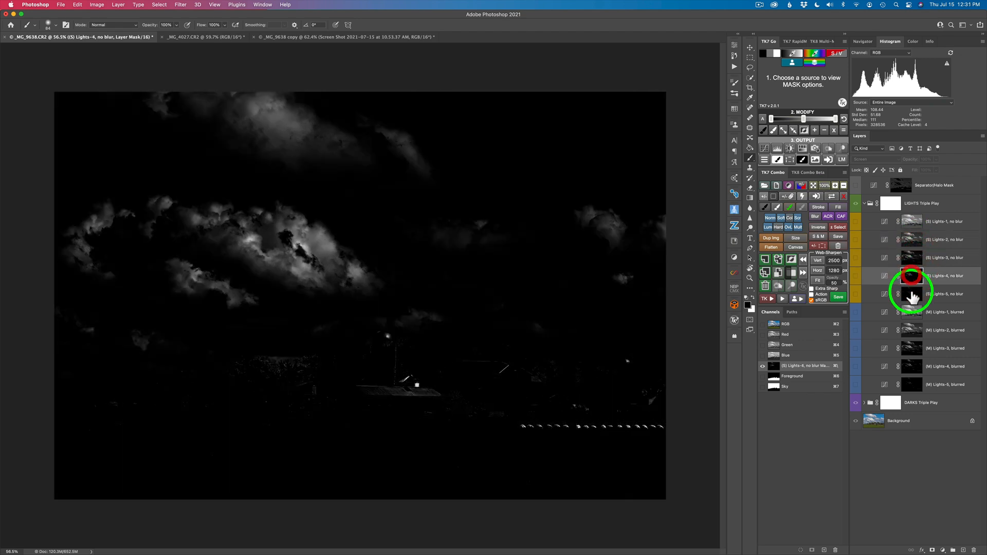
click(912, 296)
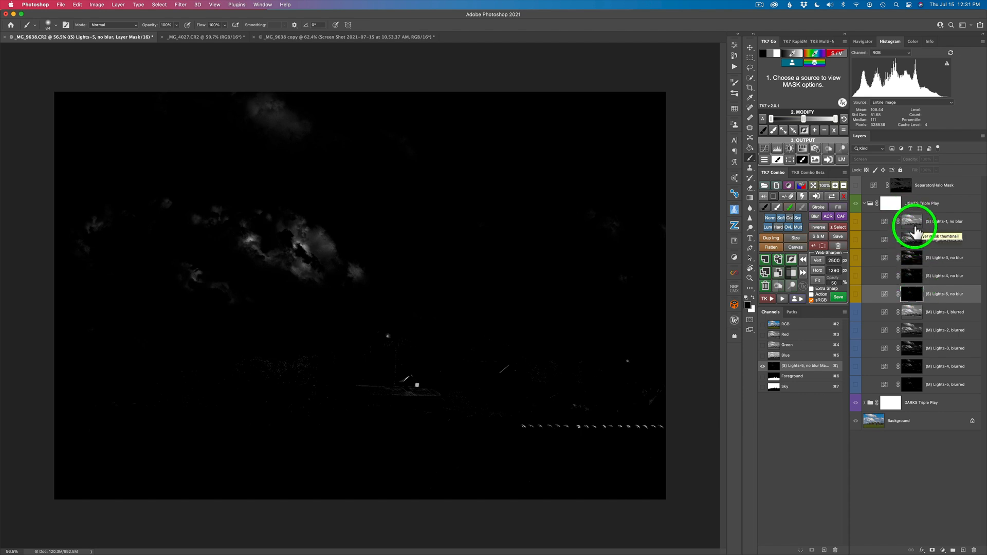
click(832, 197)
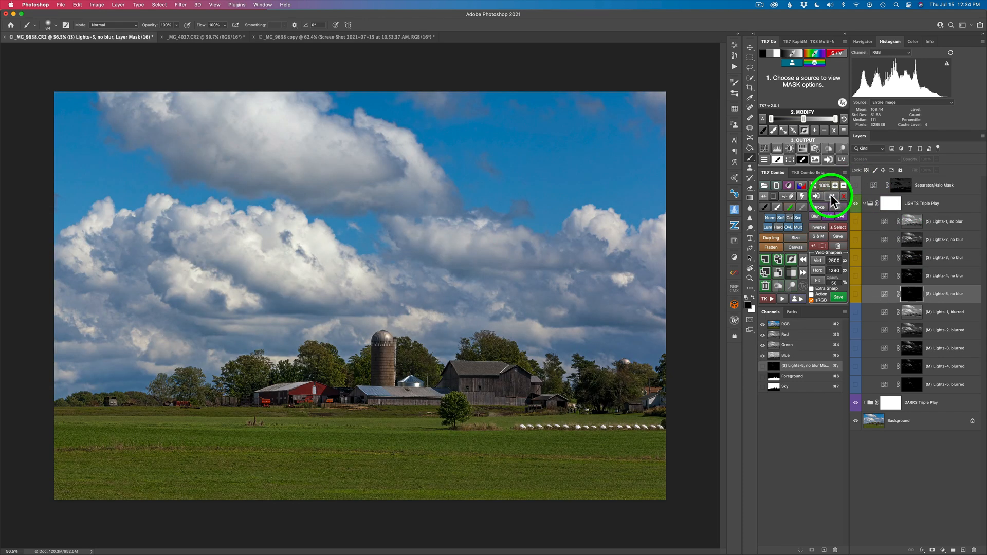
click(831, 195)
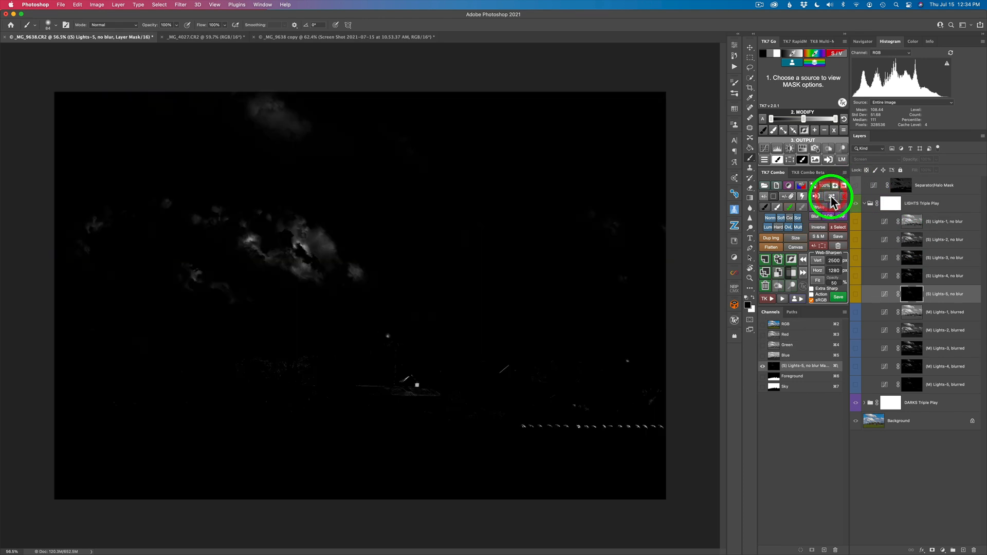
Examine the blurred Lights-1 to Lights-5 layer masks in turn, and return to the full-color photo.
click(913, 313)
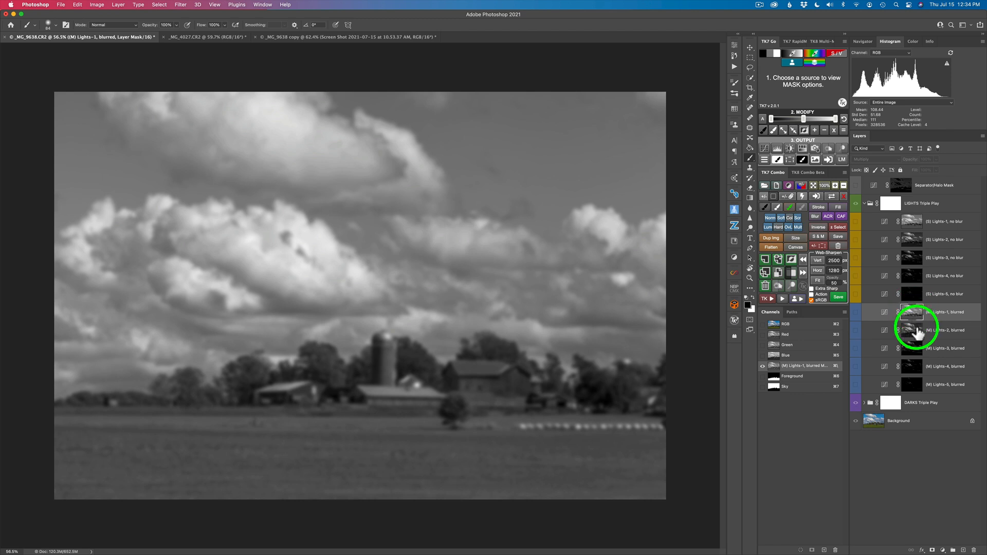
alt+click(917, 333)
alt+click(915, 351)
alt+click(916, 366)
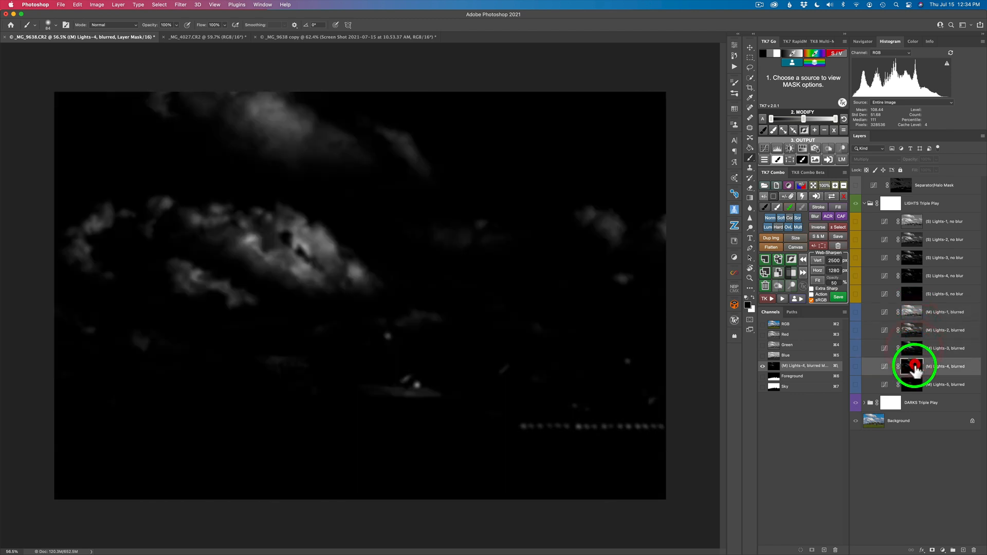
alt+click(913, 385)
alt+click(913, 313)
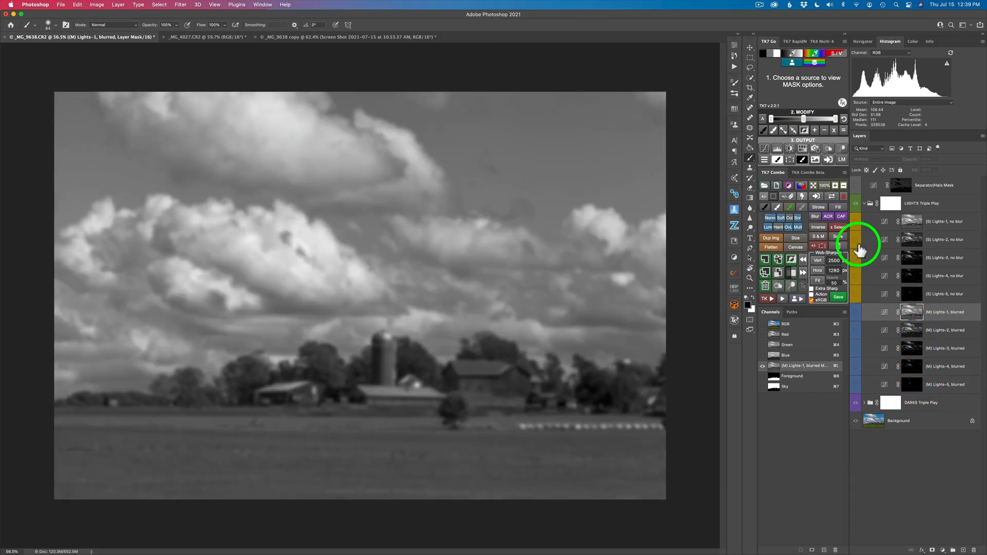
click(832, 196)
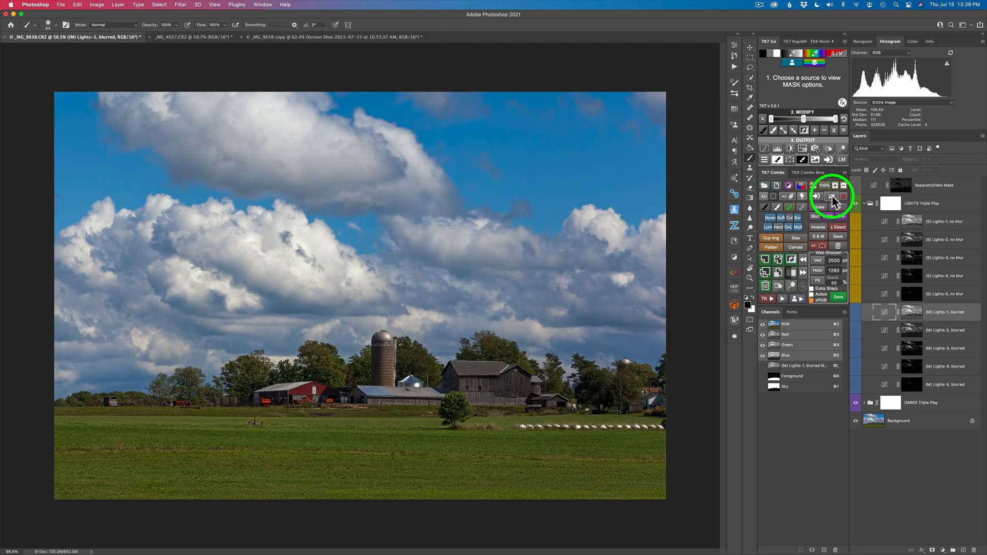
Show the no-blur and blurred Lights-3 layers, and compare the photo by toggling the LIGHTS Triple Play group's visibility.
click(856, 258)
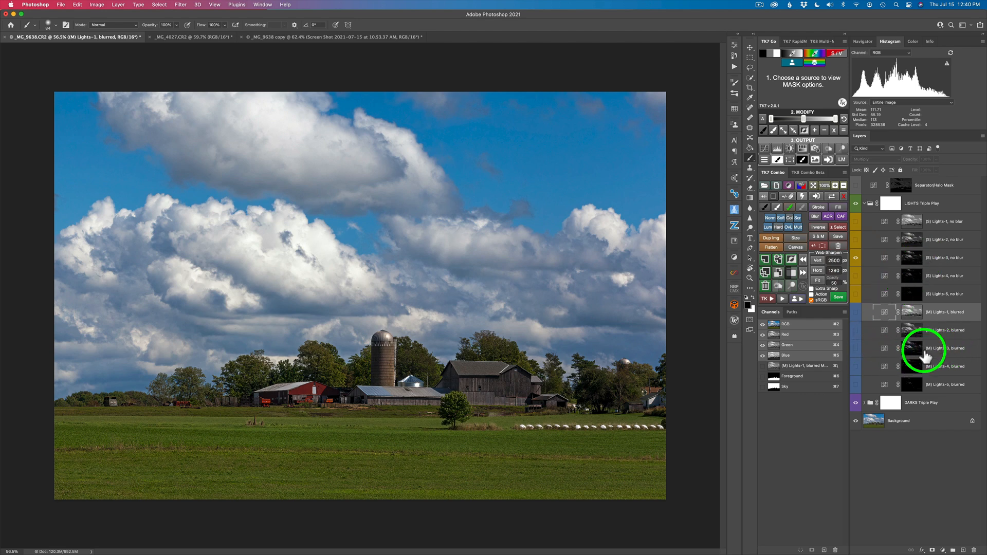
click(857, 350)
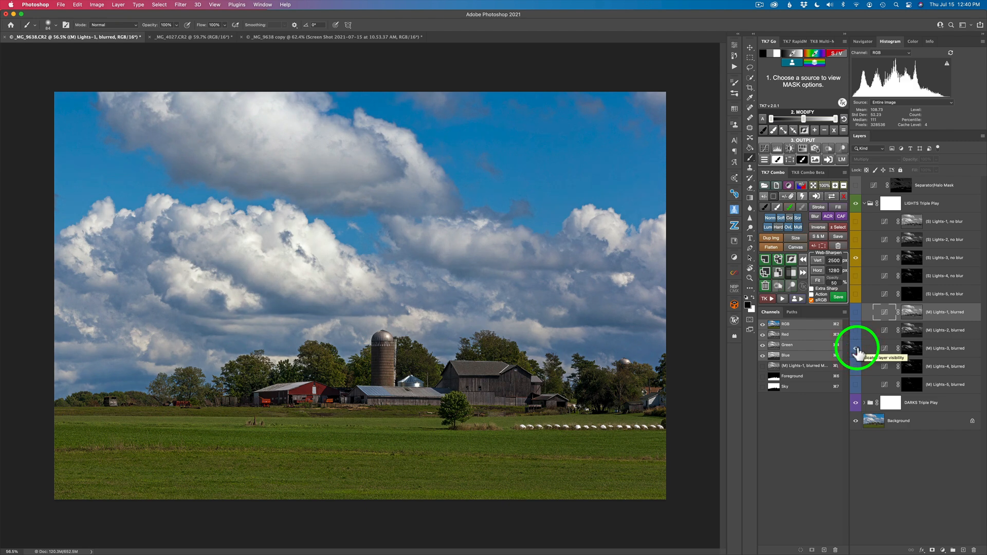
click(856, 203)
click(856, 204)
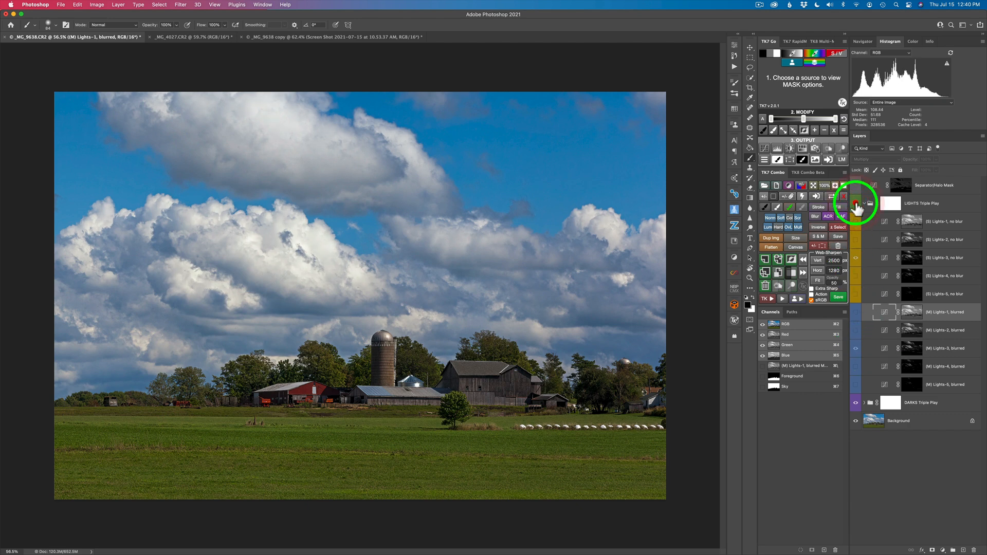
click(856, 204)
click(856, 204)
click(856, 204)
click(857, 205)
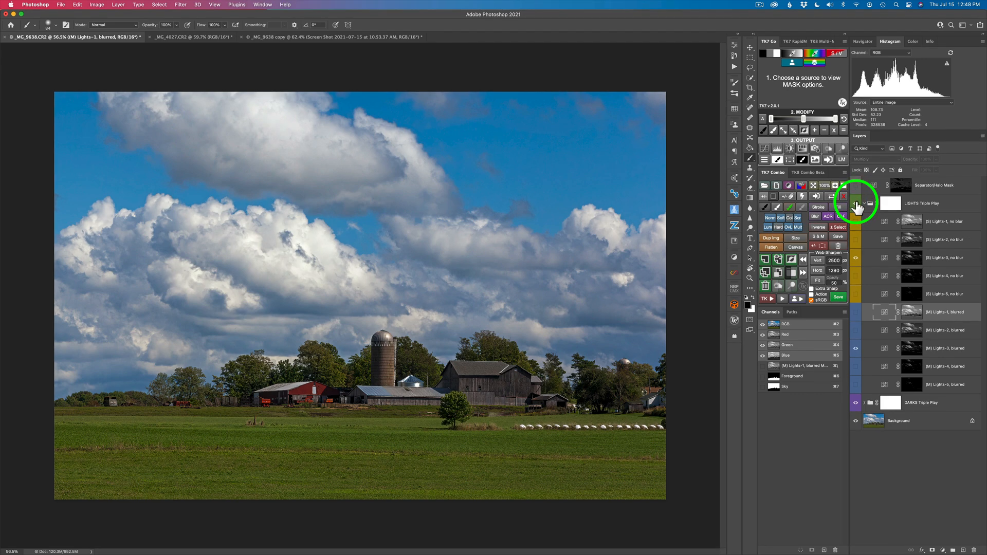
Replace the visible Lights-3 pair with the blurred and no-blur Lights-2 layers, and compare the photo with and without the group.
click(856, 340)
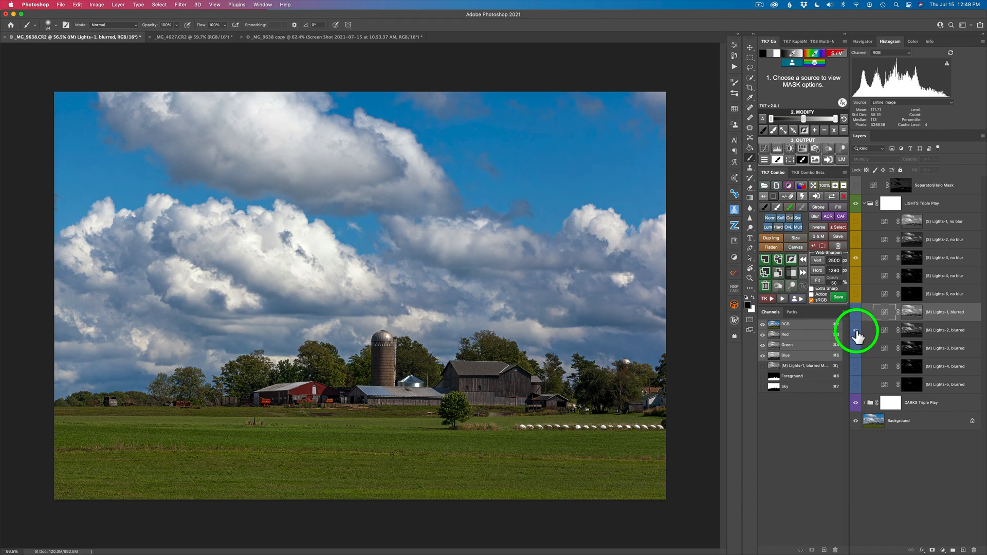
click(857, 332)
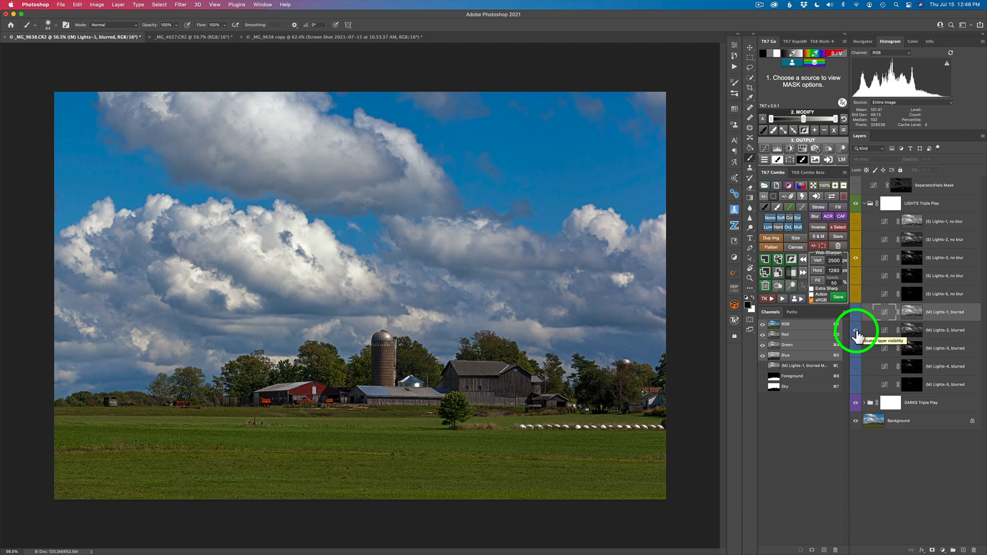
click(857, 259)
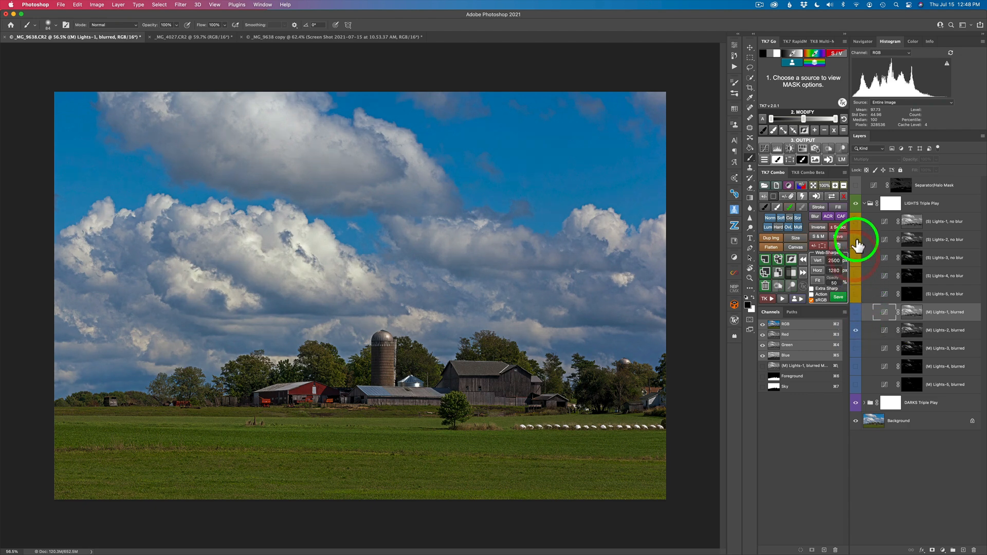
click(856, 240)
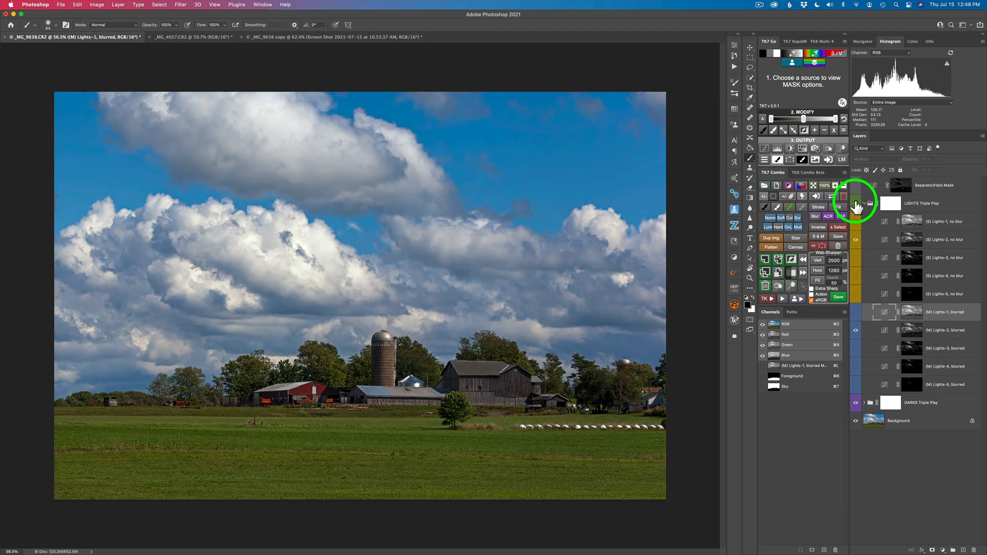
click(857, 204)
click(855, 204)
Replace the visible Lights-2 pair with the blurred and no-blur Lights-1 layers.
click(856, 312)
click(856, 330)
click(857, 239)
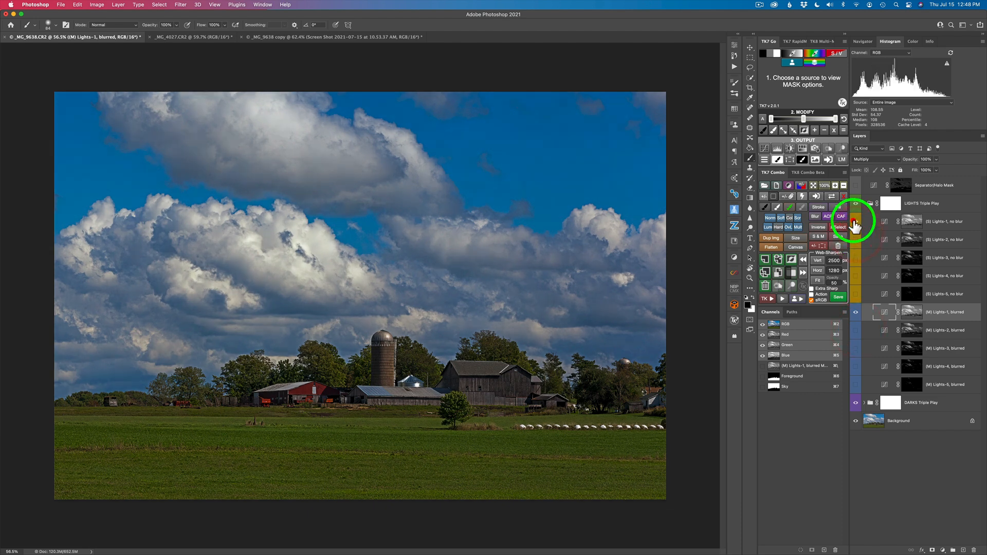
click(856, 222)
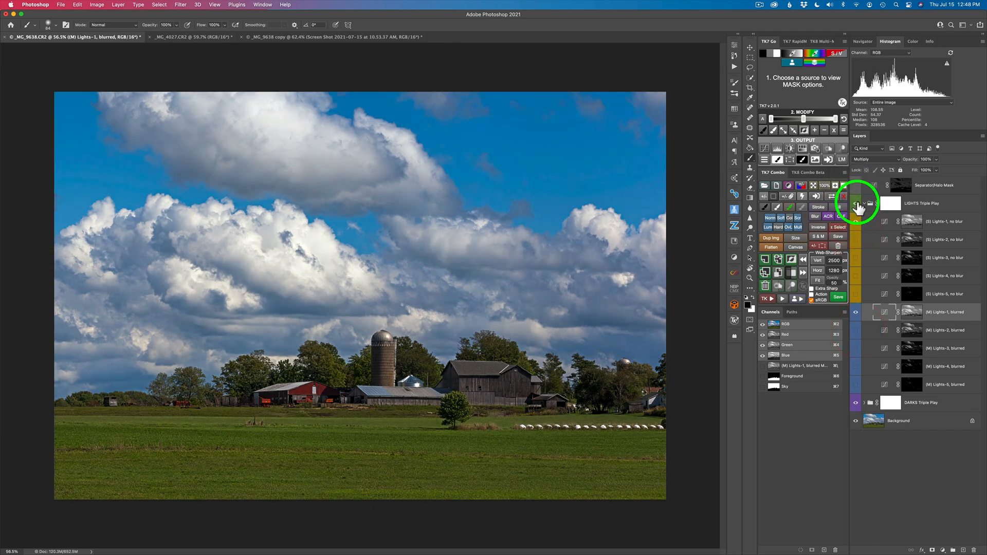
Compare the photo with and without the LIGHTS Triple Play group, and hide both Lights-1 layers.
click(856, 203)
click(856, 205)
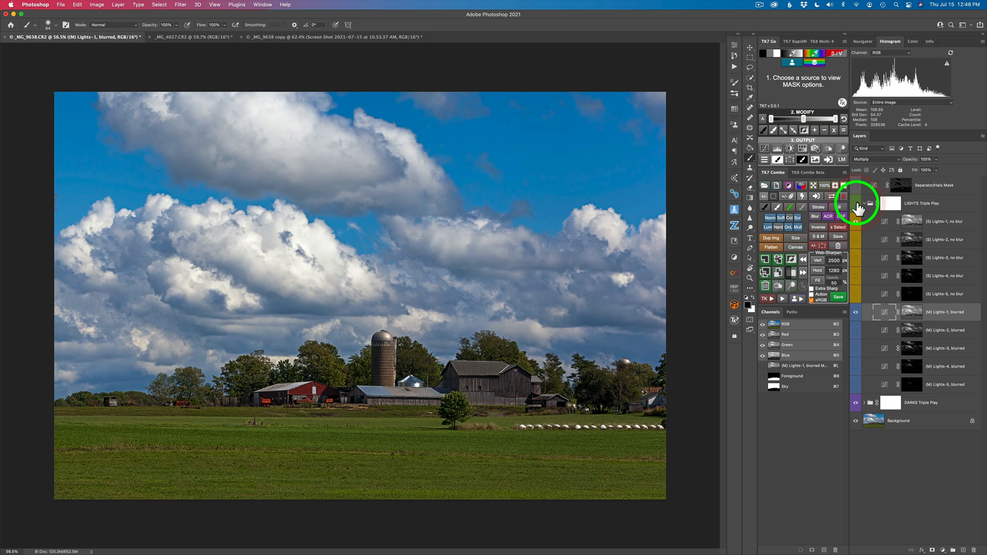
click(857, 205)
click(857, 205)
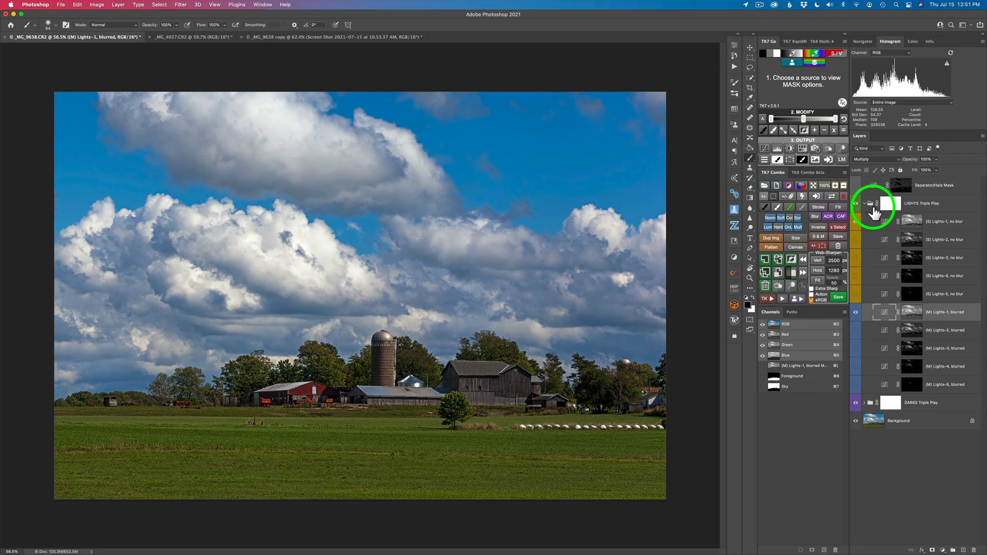
click(857, 225)
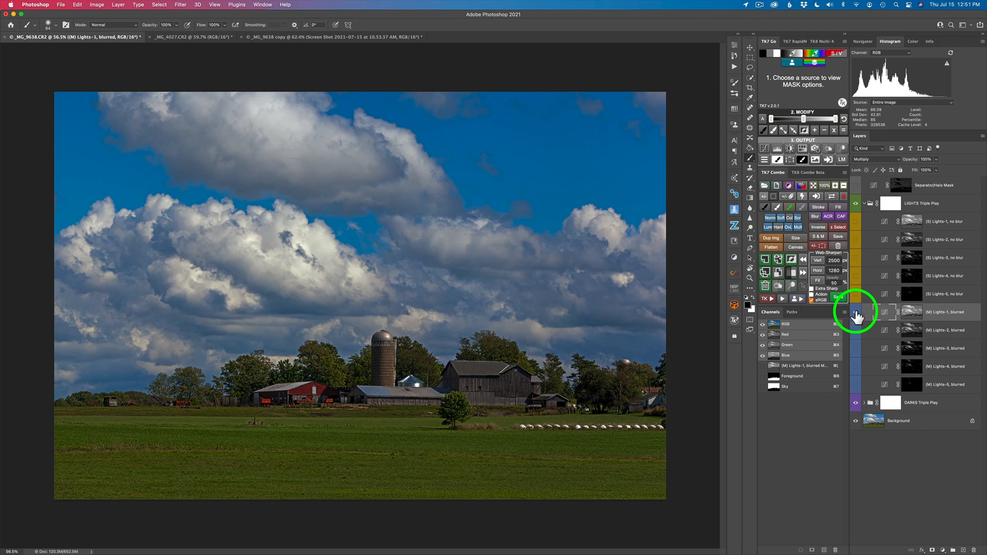
click(857, 315)
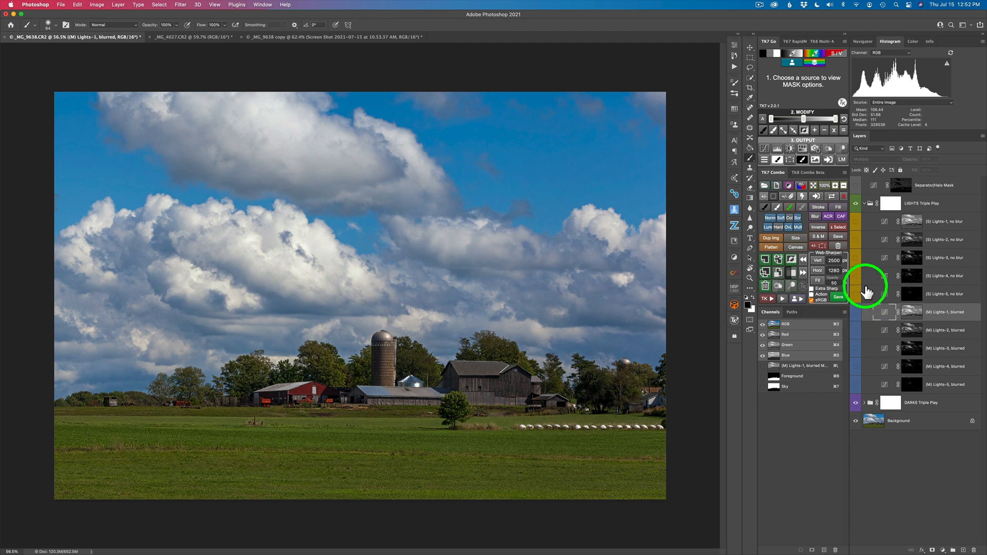
Show the no-blur Lights-2 layer together with the blurred Lights-3 layer in the LIGHTS Triple Play group.
click(856, 241)
click(855, 240)
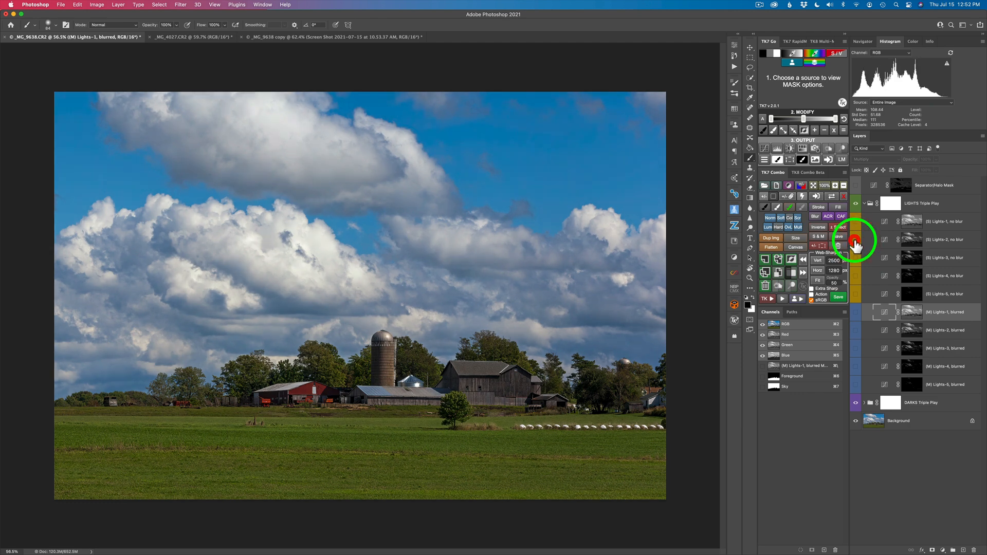
click(856, 241)
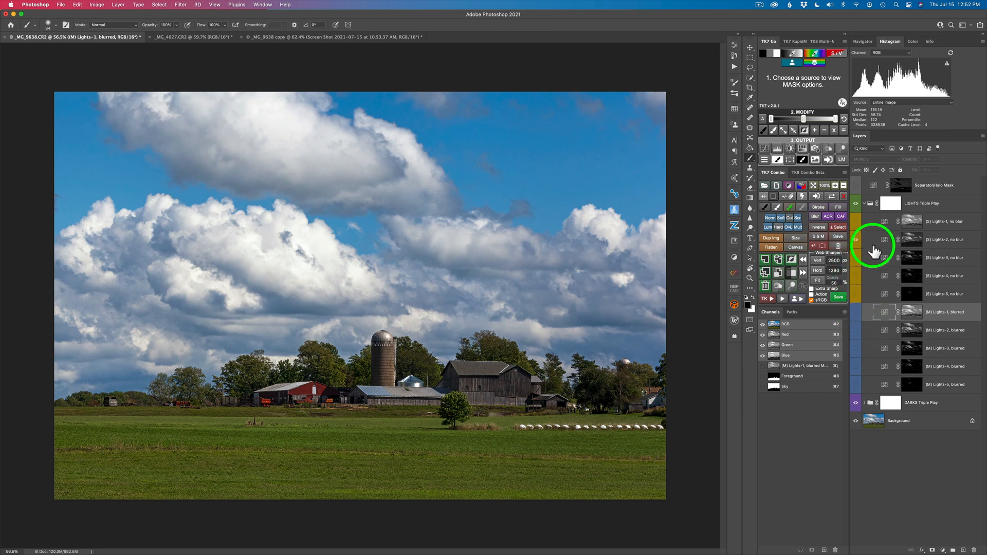
click(857, 350)
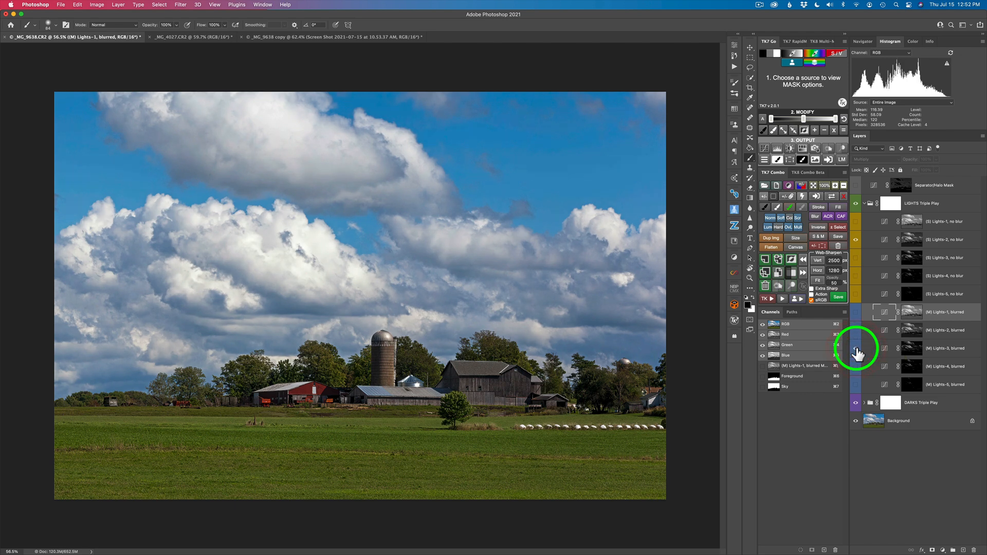
Compare the photo with and without the Lights-2 no-blur and Lights-3 blurred pair by toggling the LIGHTS Triple Play group's visibility.
click(856, 205)
click(856, 204)
click(856, 205)
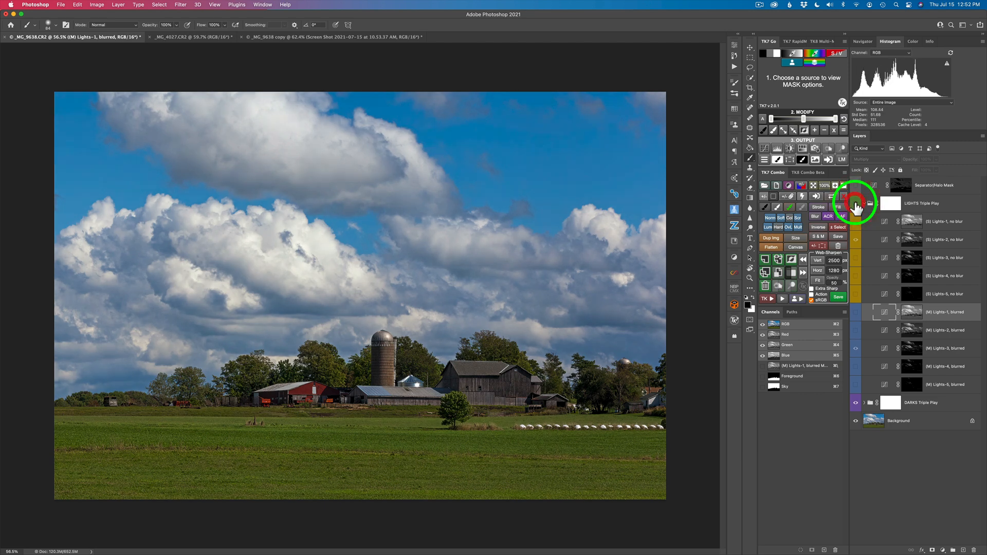
click(856, 204)
click(856, 204)
click(856, 204)
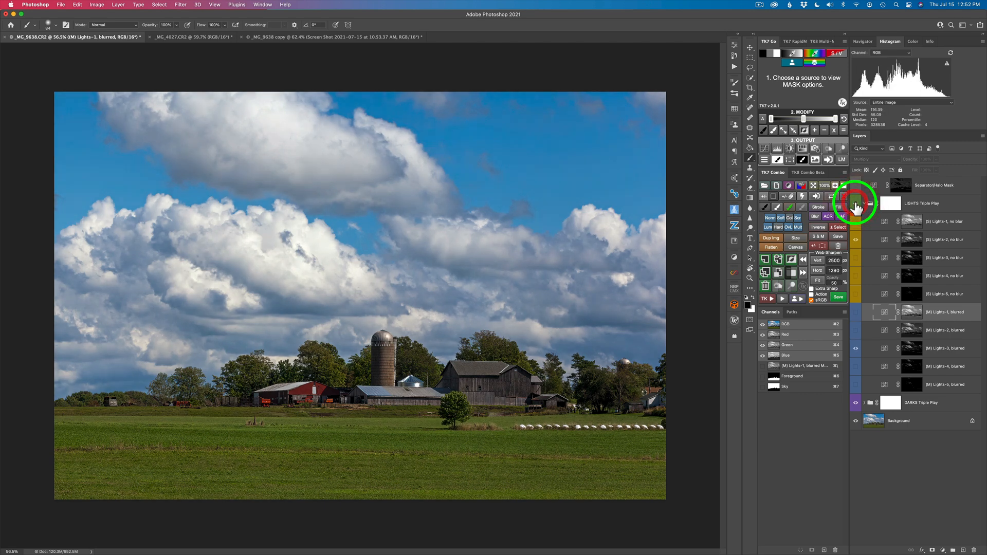
Replace the visible blurred Lights-3 layer with the blurred Lights-4 layer, and compare the photo with and without the group.
click(855, 349)
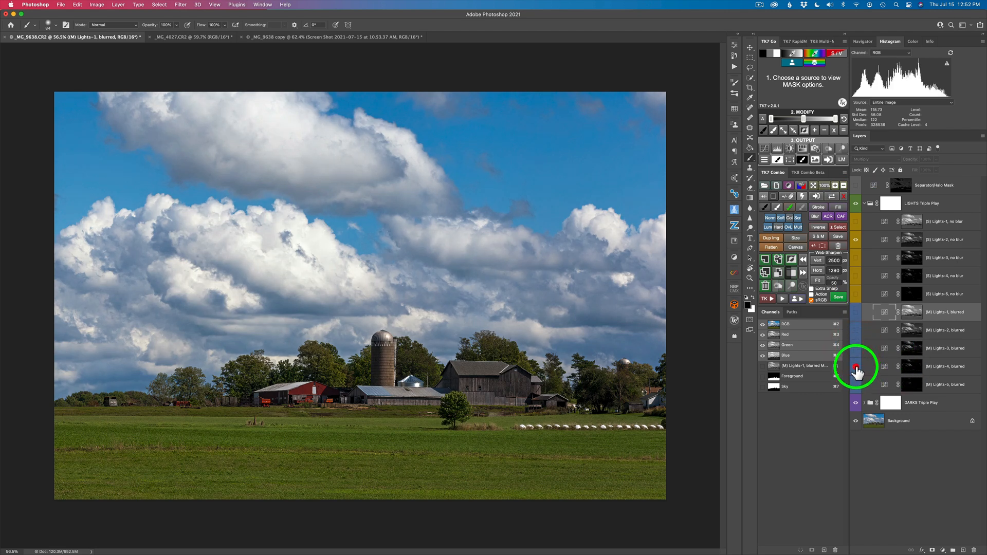
click(856, 204)
click(856, 204)
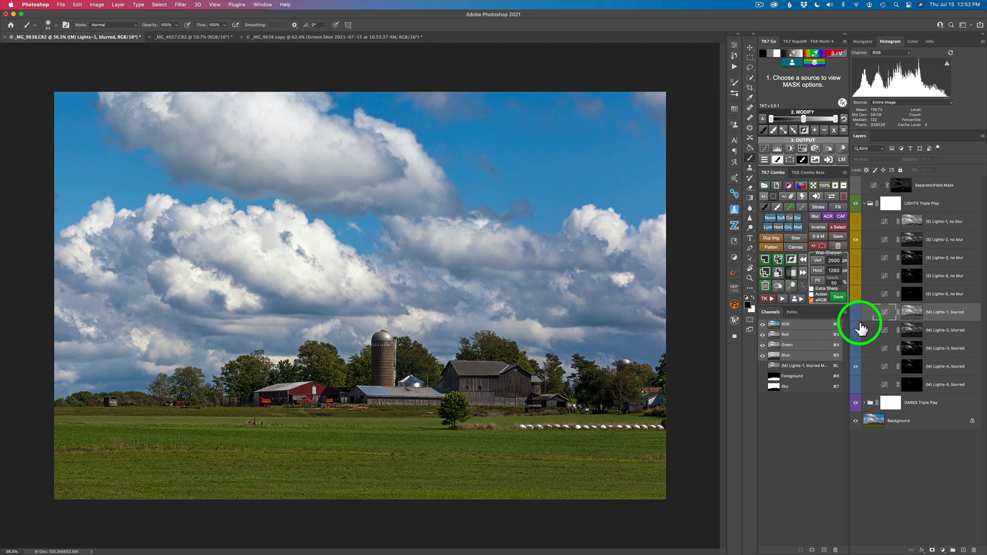
Hide the no-blur Lights-2 layer, and show the no-blur Lights-3 layer paired with the blurred Lights-4 layer.
click(857, 240)
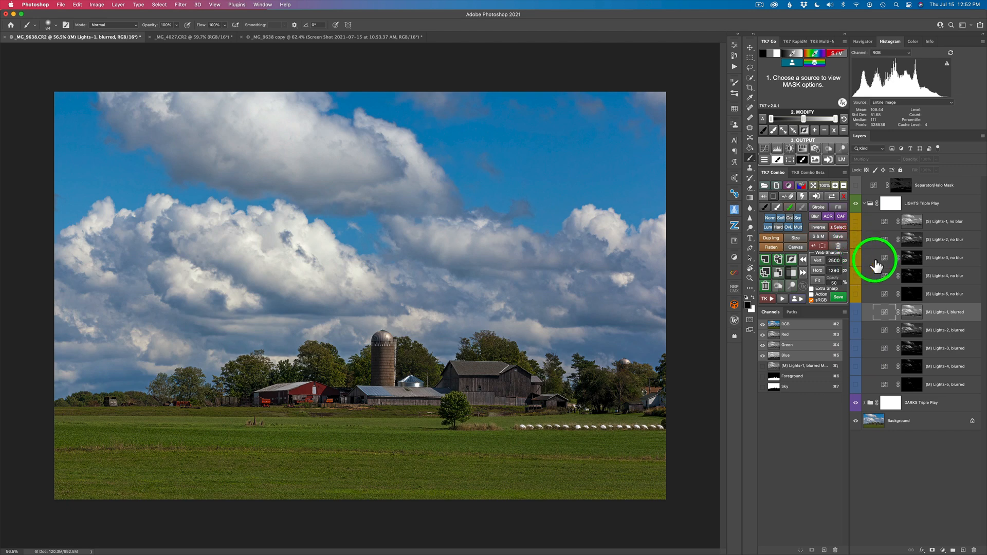
click(857, 259)
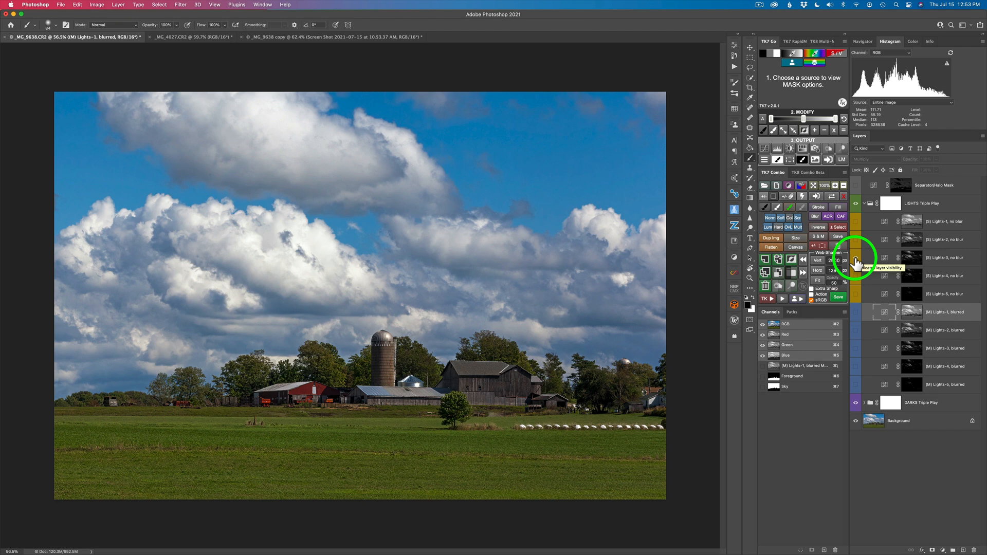
click(856, 366)
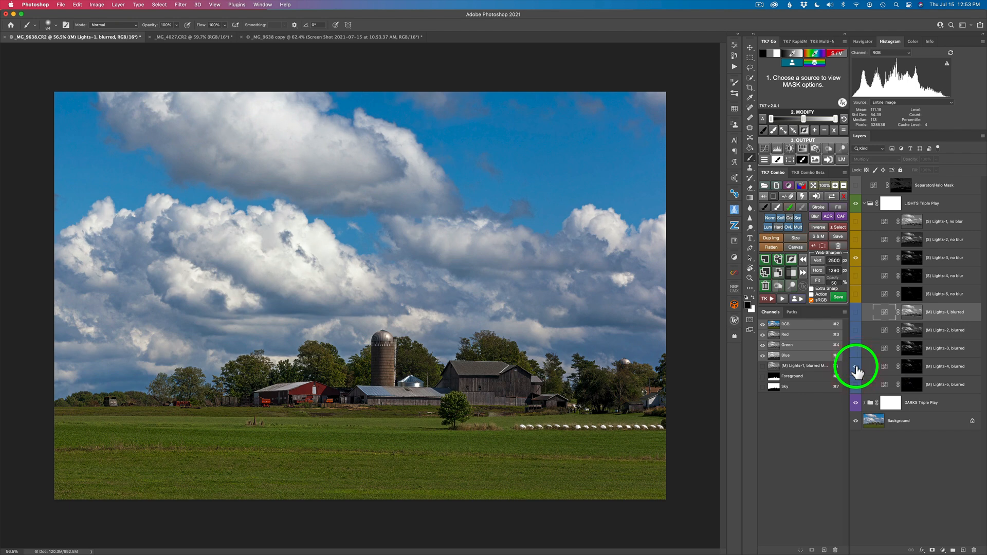
Compare the photo with and without the Lights-3 no-blur and Lights-4 blurred pair by toggling the LIGHTS Triple Play group.
click(856, 205)
click(855, 205)
click(856, 205)
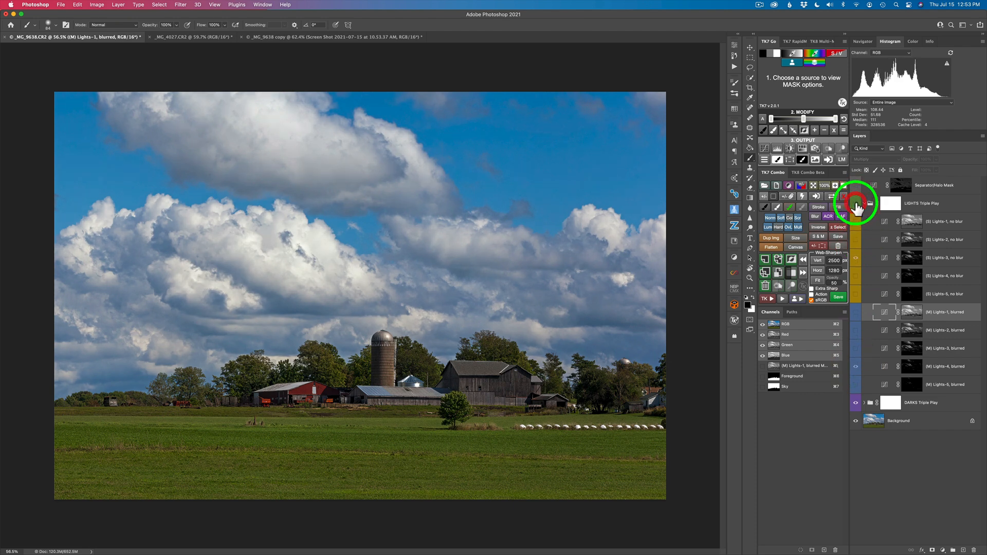
click(856, 204)
click(856, 205)
click(856, 205)
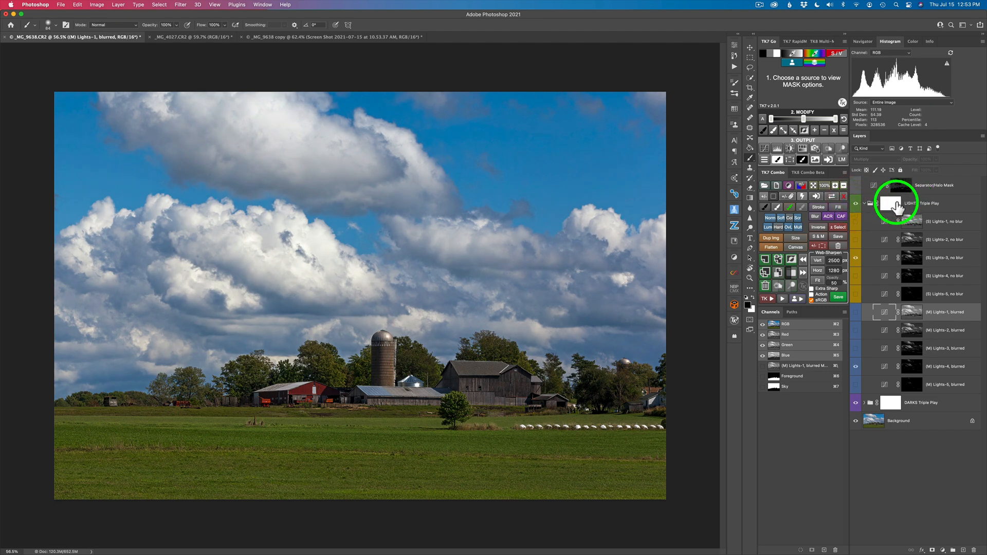
Set the LIGHTS Triple Play group's opacity to 54%, and compare the photo with the group hidden and shown.
click(916, 205)
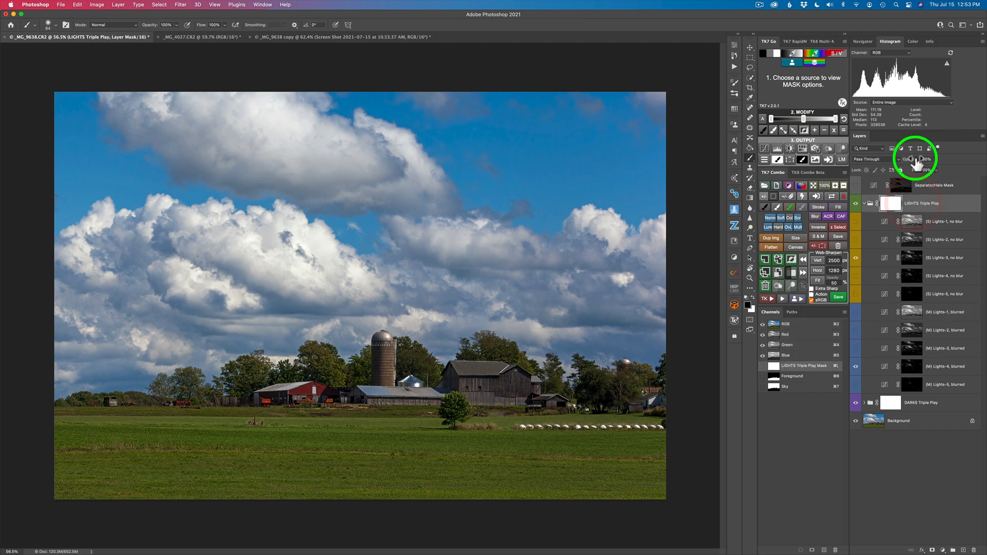
drag(914, 159, 868, 157)
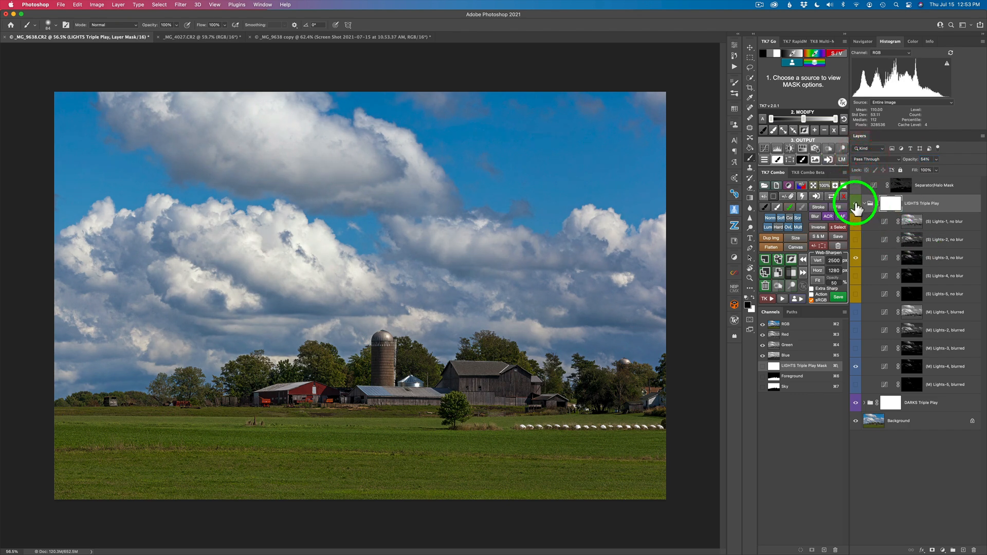
click(855, 205)
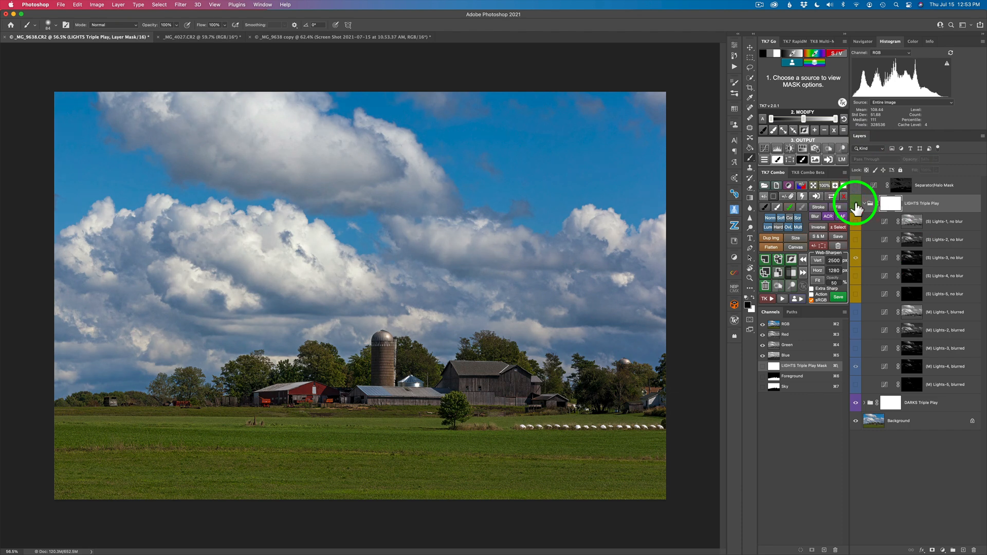
click(856, 206)
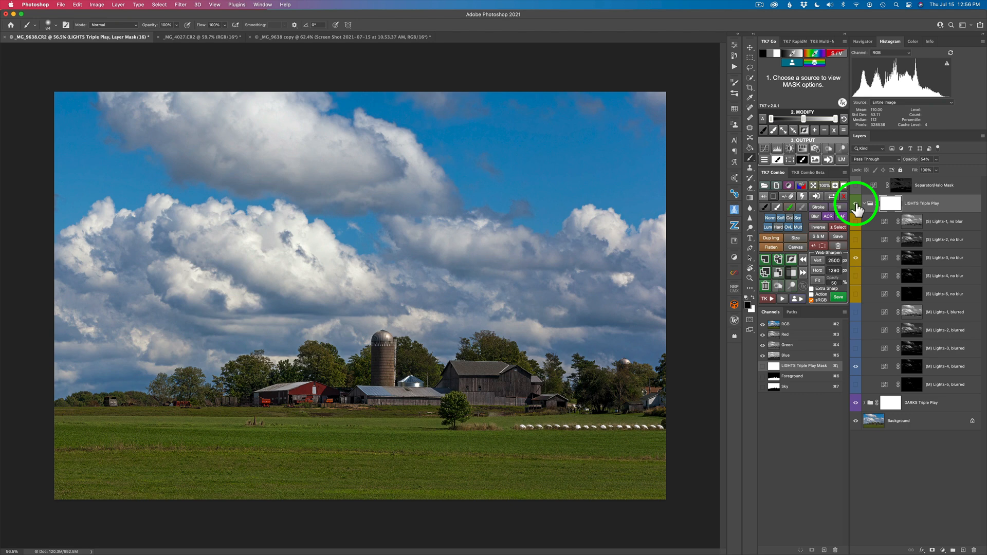
Delete all the hidden, unused layers and collapse the LIGHTS Triple Play group.
click(802, 195)
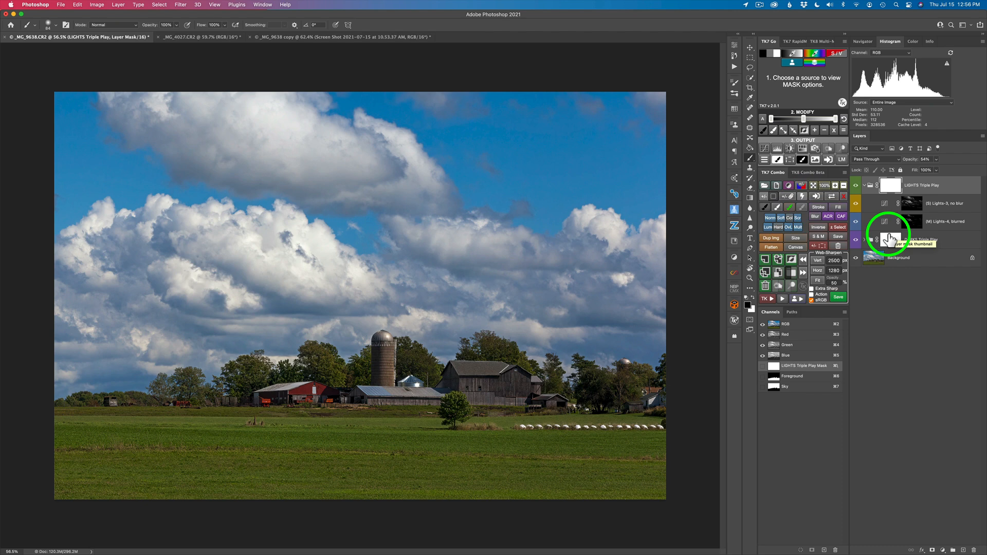
click(865, 185)
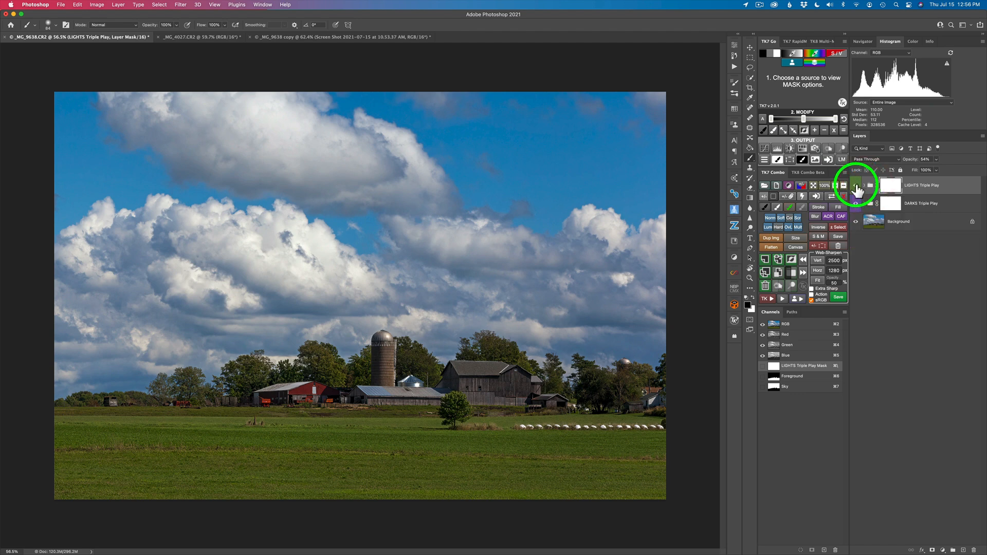
Compare each adjustment's effect on the photo by hiding and showing the LIGHTS Triple Play group and the DARKS Triple Play group in turn.
click(857, 187)
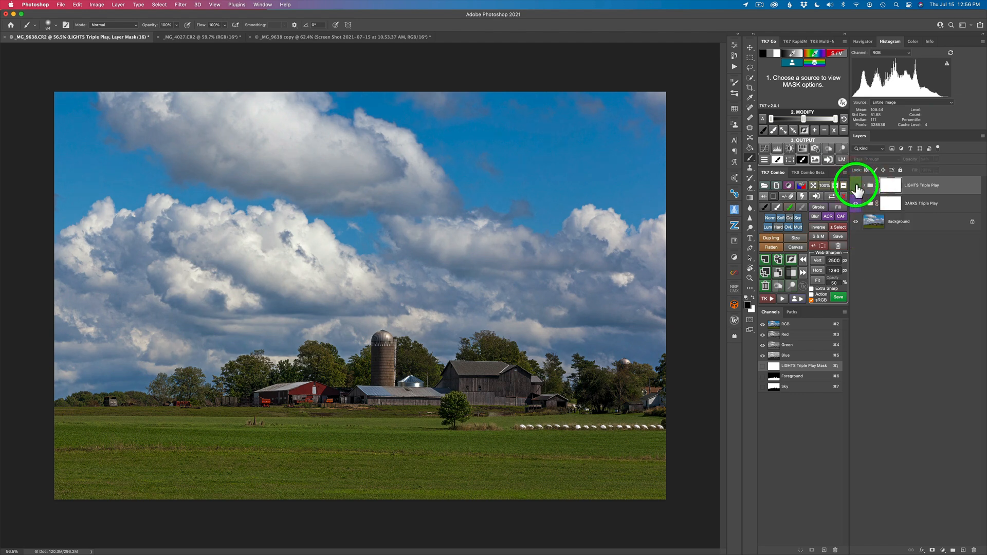
click(857, 187)
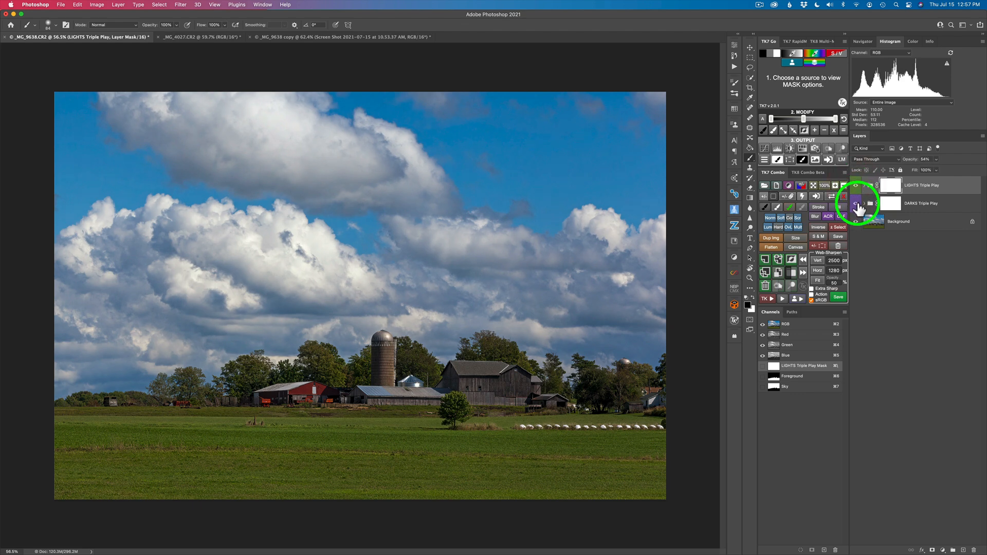
click(857, 204)
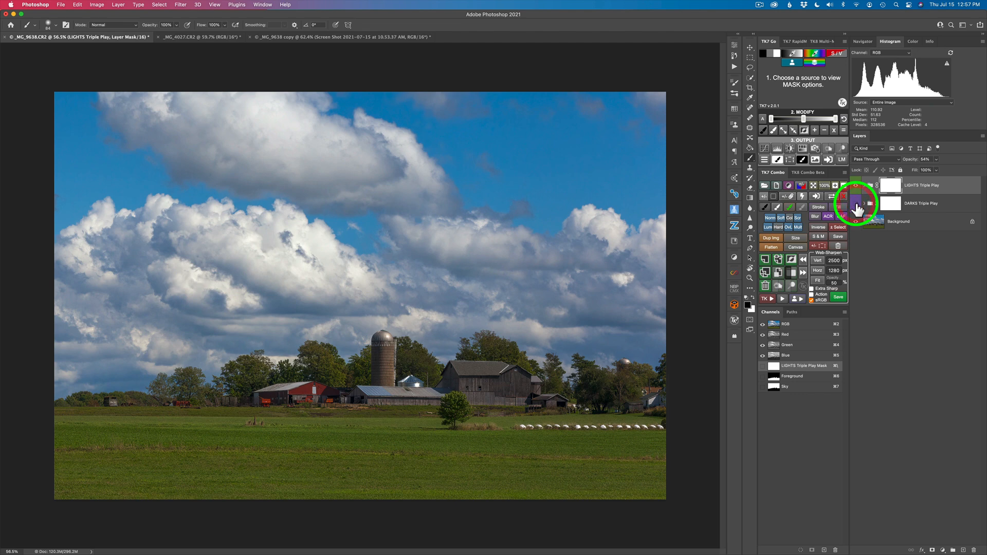
click(856, 204)
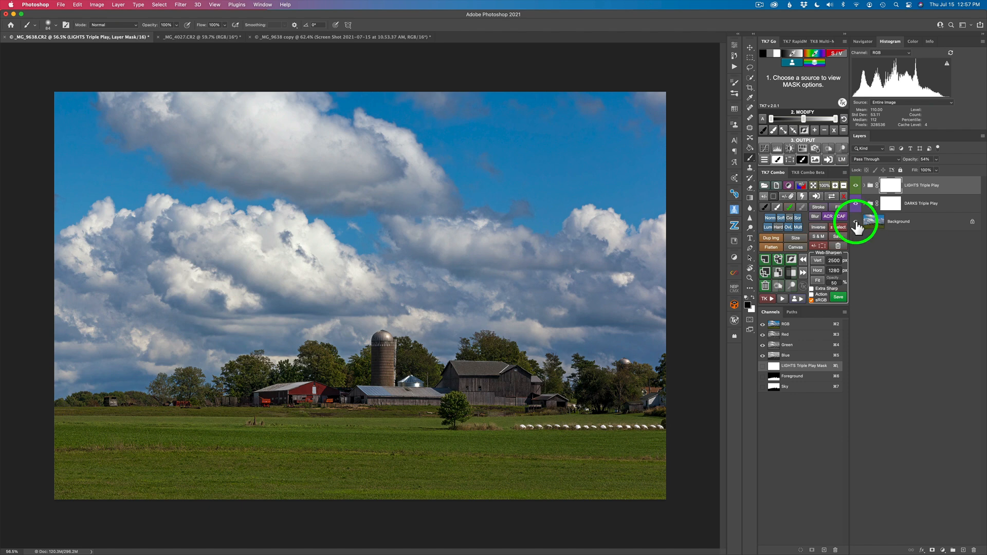
Compare the original Background photo alone with the version using both Triple Play groups, switching back and forth twice.
alt+click(857, 222)
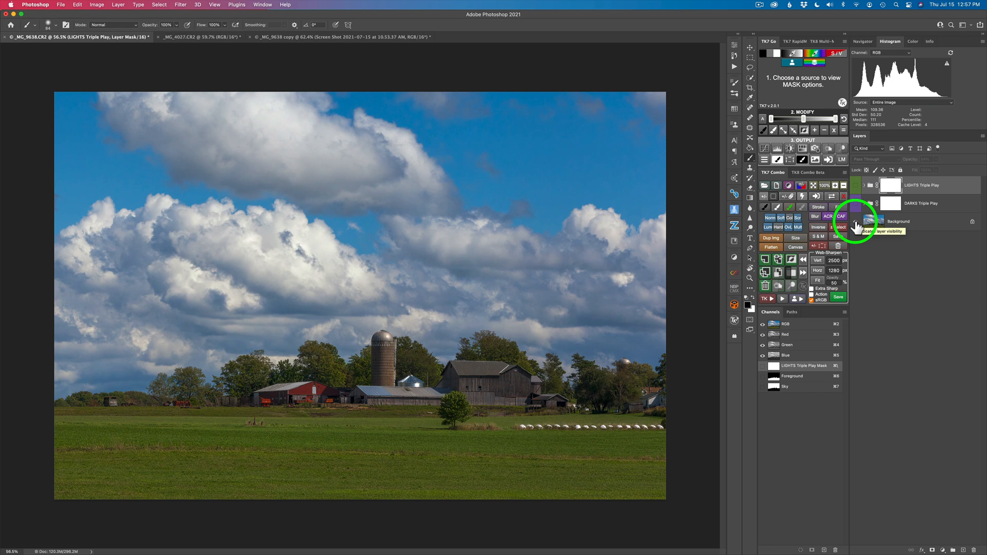
alt+click(856, 223)
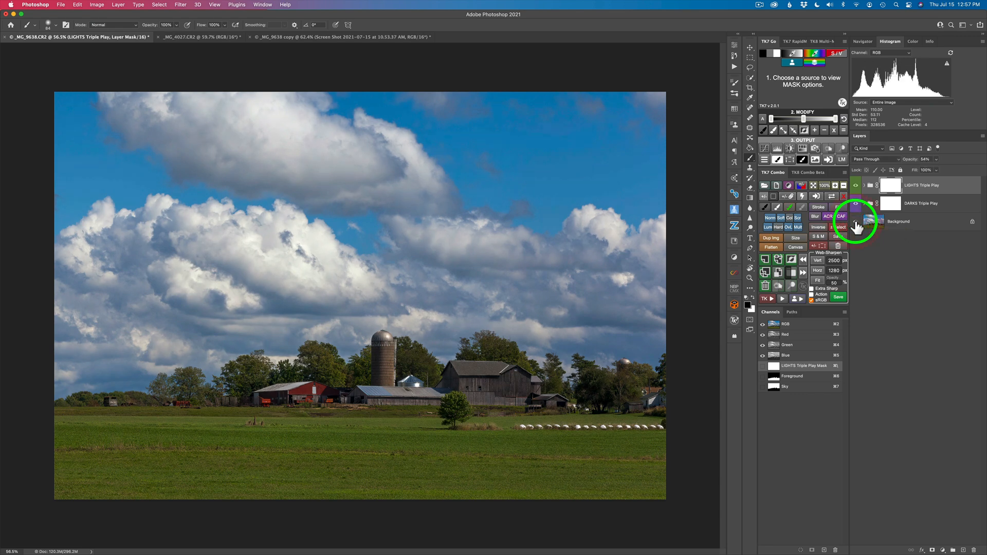
alt+click(856, 223)
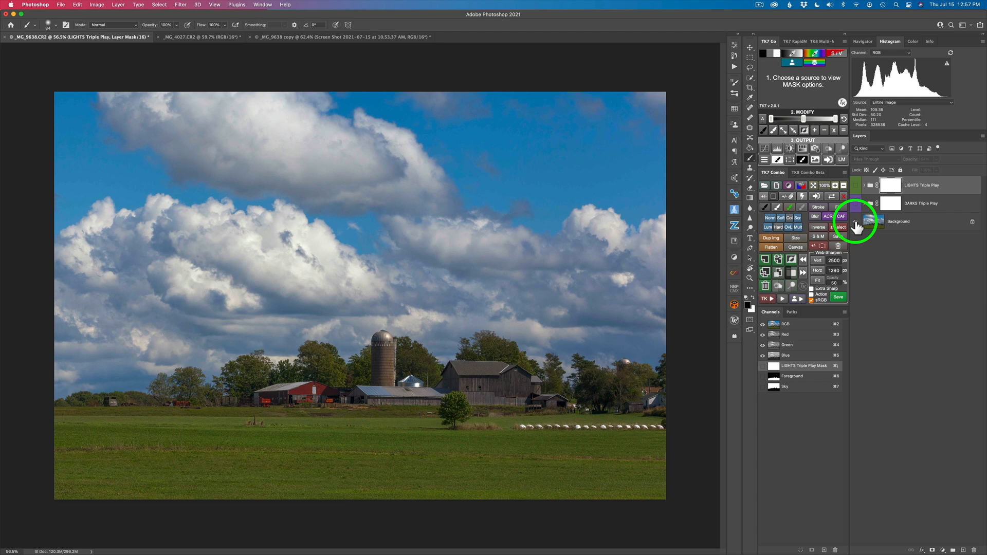
alt+click(857, 225)
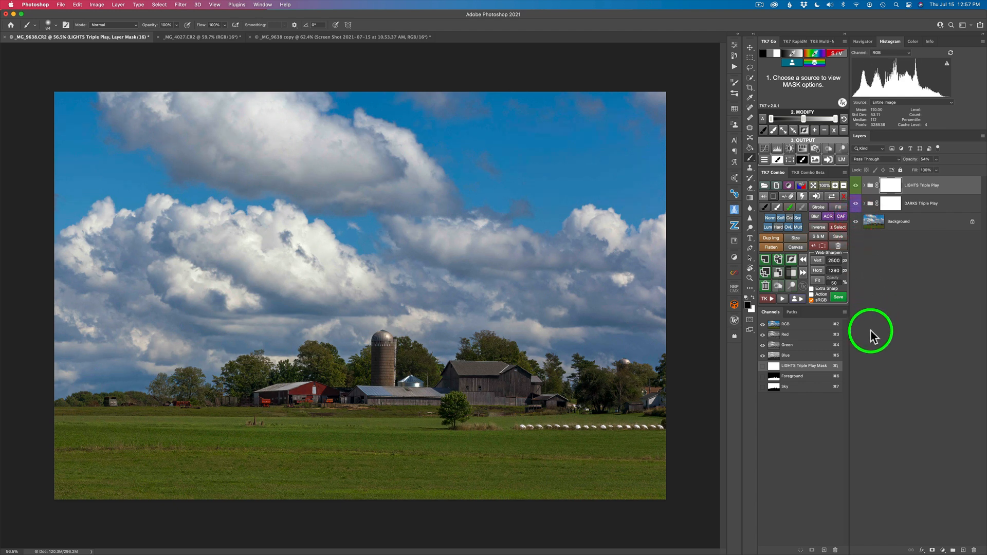